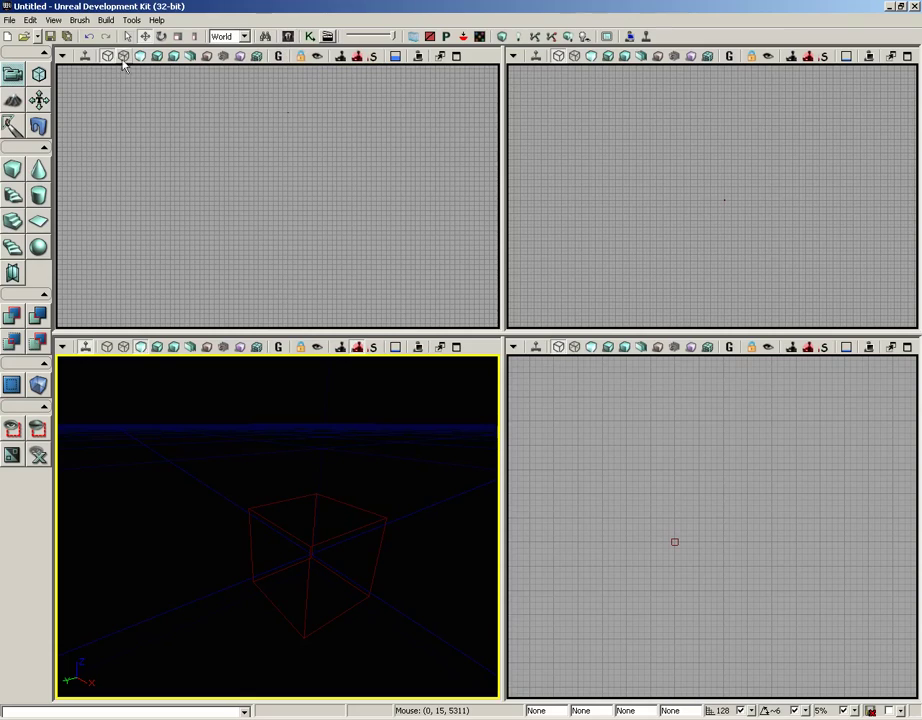
Step: Show the View menu's Browser Windows submenu listing the Content Browser
left_click(53, 22)
mouse_move(42, 34)
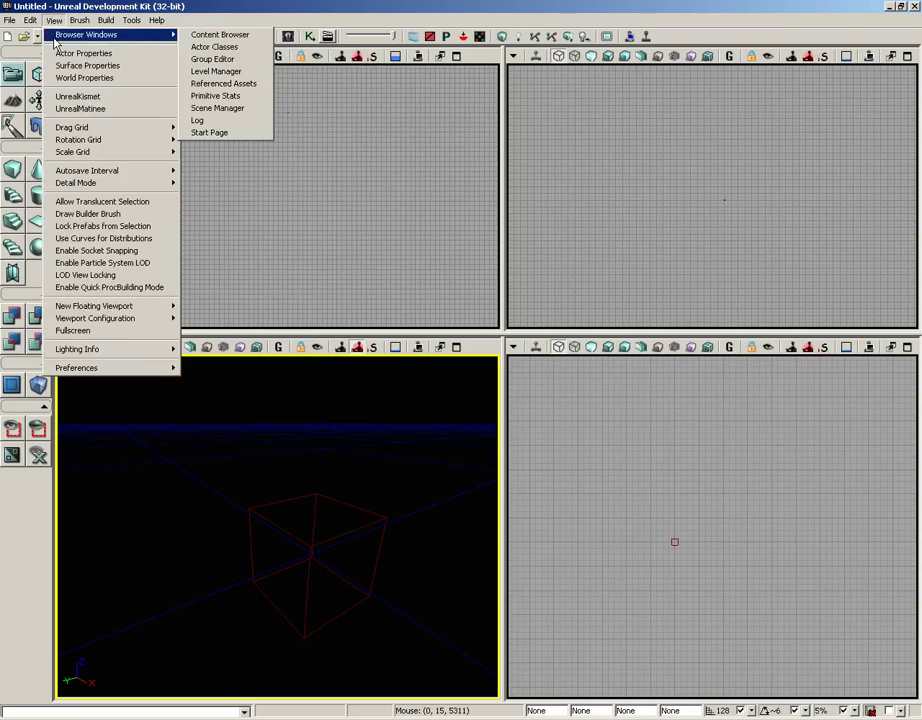
Step: Open the Content Browser showing all 4098 UTGame assets as thumbnails
left_click(287, 38)
left_click(287, 38)
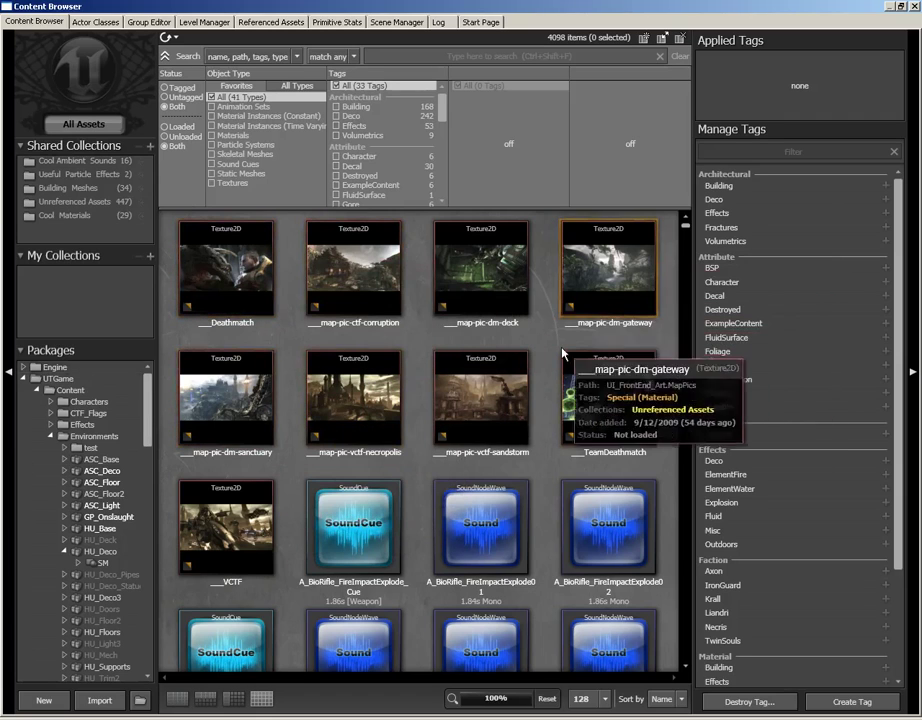
Step: Scroll through the asset thumbnails, then restore the Content Browser to a floating window
scroll(557, 352, "down", 2)
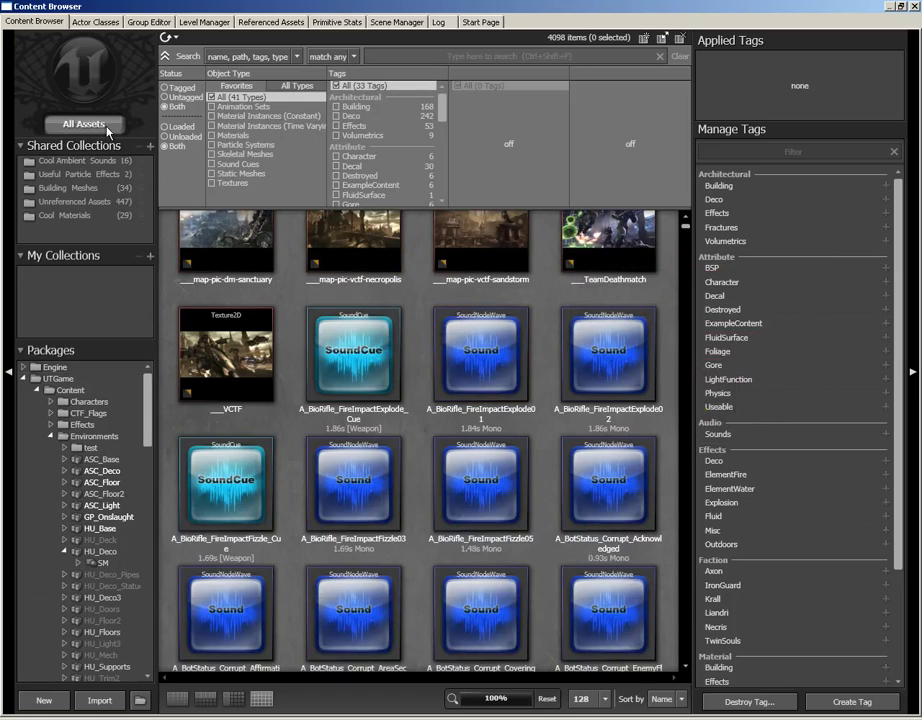
scroll(505, 363, "down", 5)
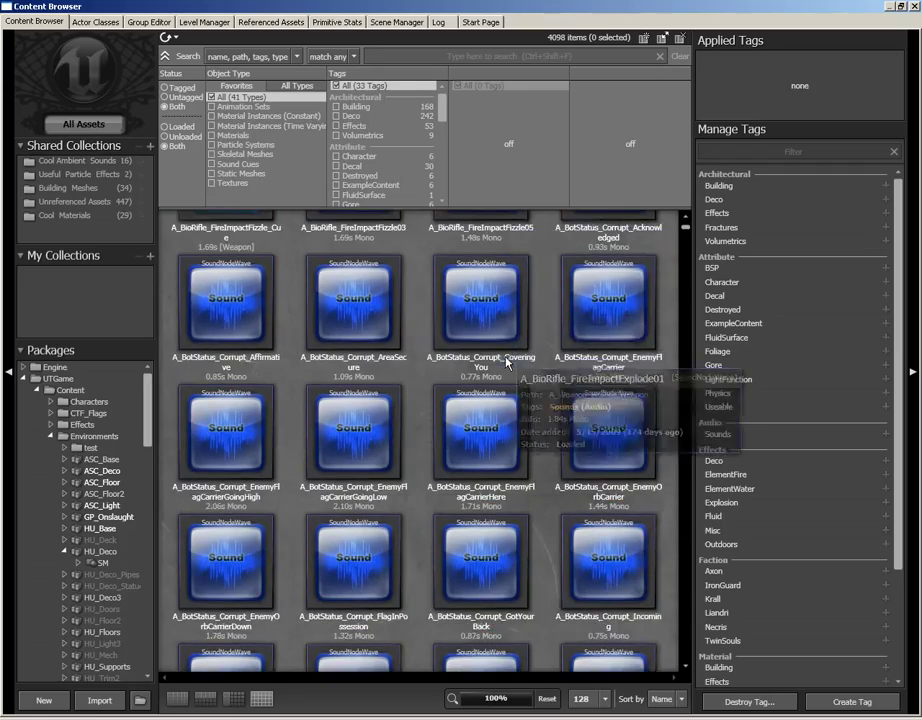
scroll(470, 352, "down", 10)
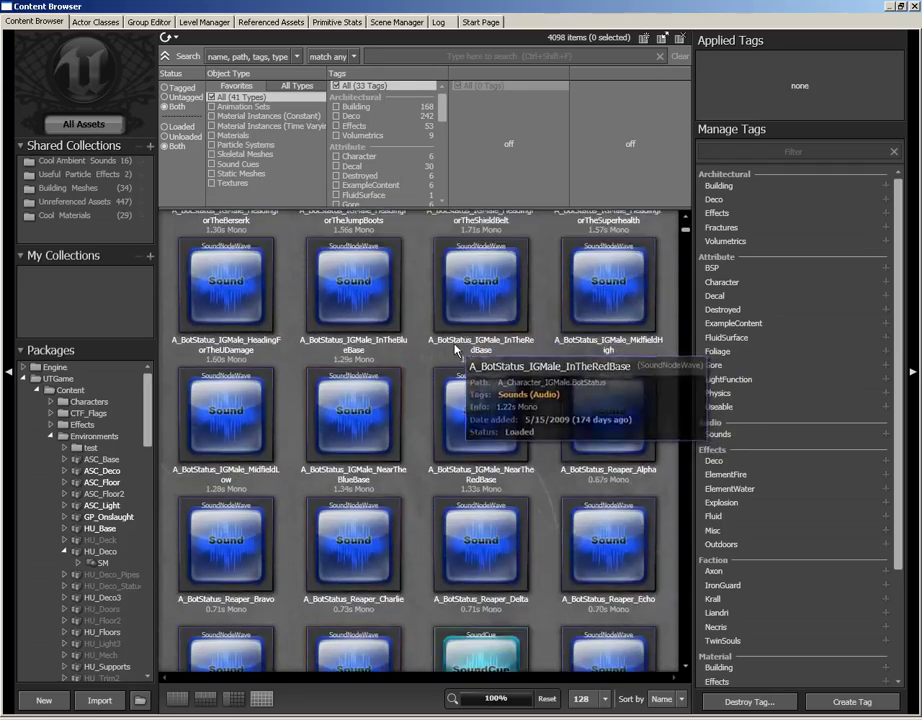
scroll(412, 340, "down", 10)
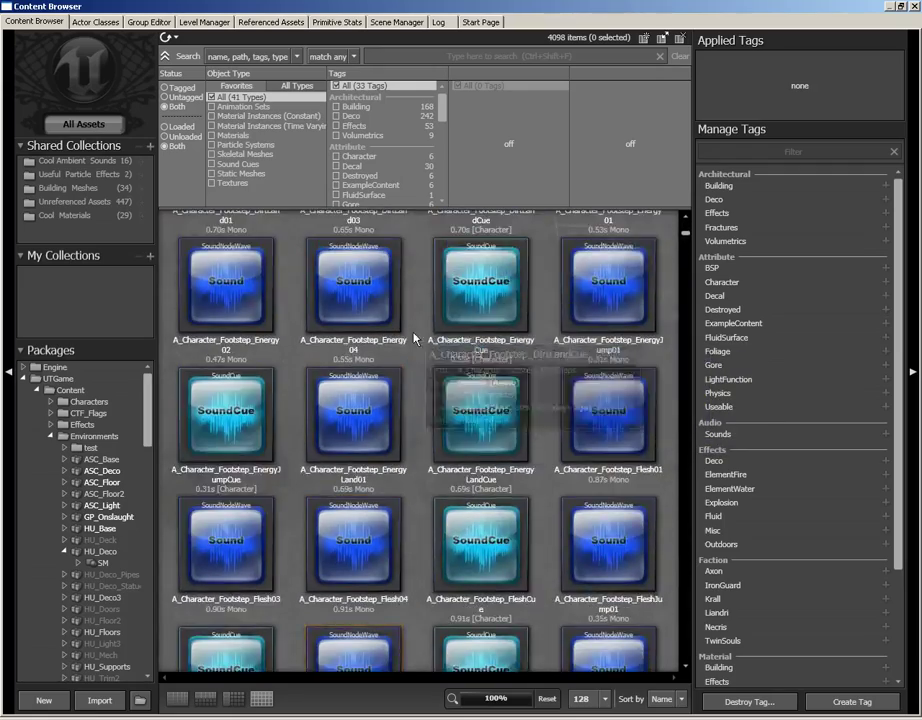
scroll(410, 338, "down", 8)
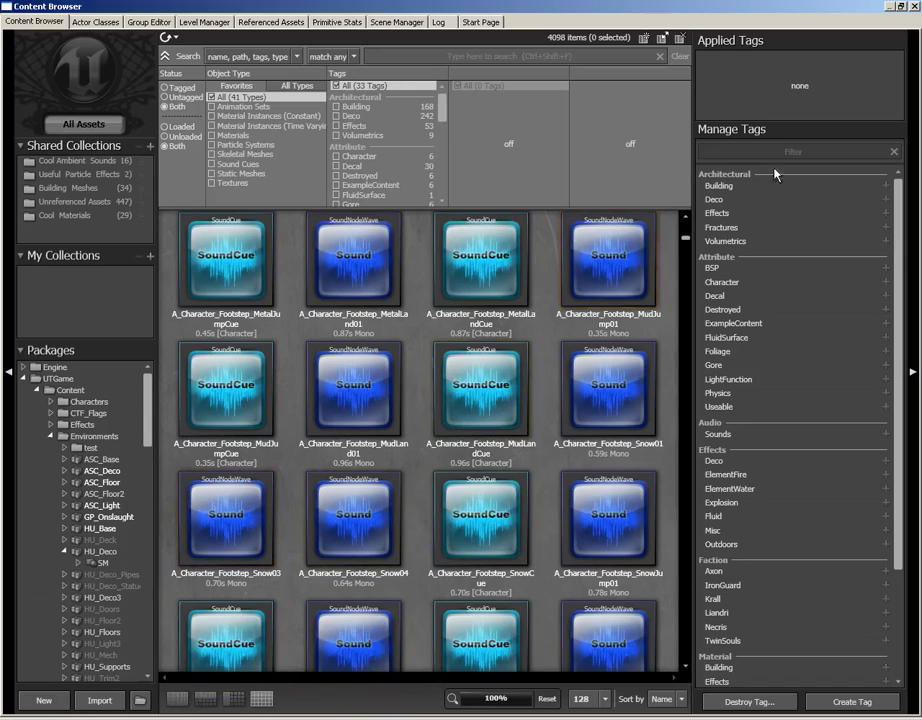
left_click(903, 10)
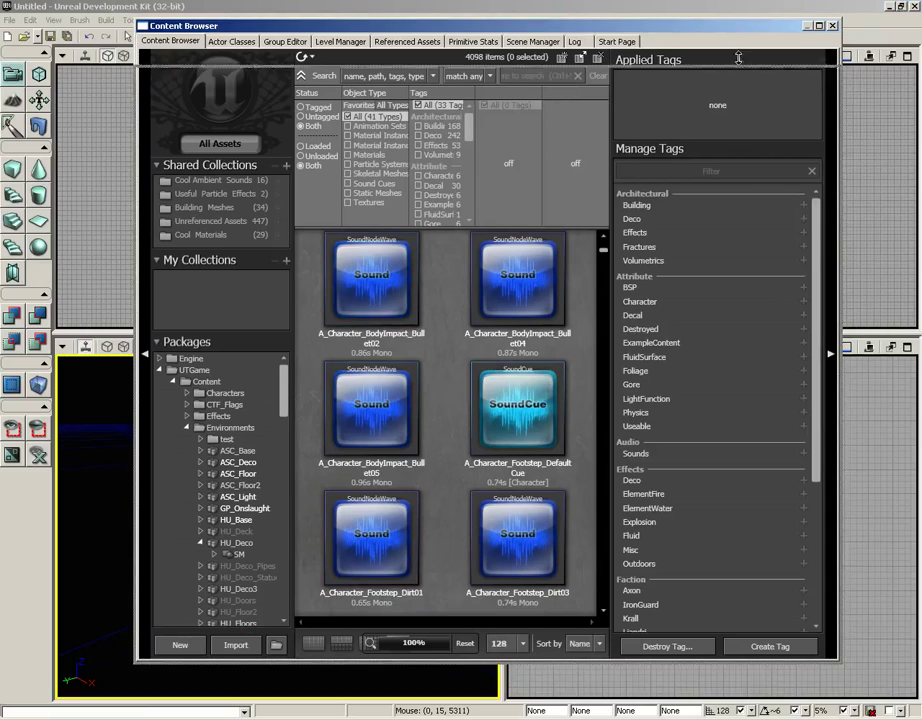
Step: Dock the Content Browser across the editor's top, widen it, and collapse the Tags and Packages panels
left_click_drag(738, 16, 738, 256)
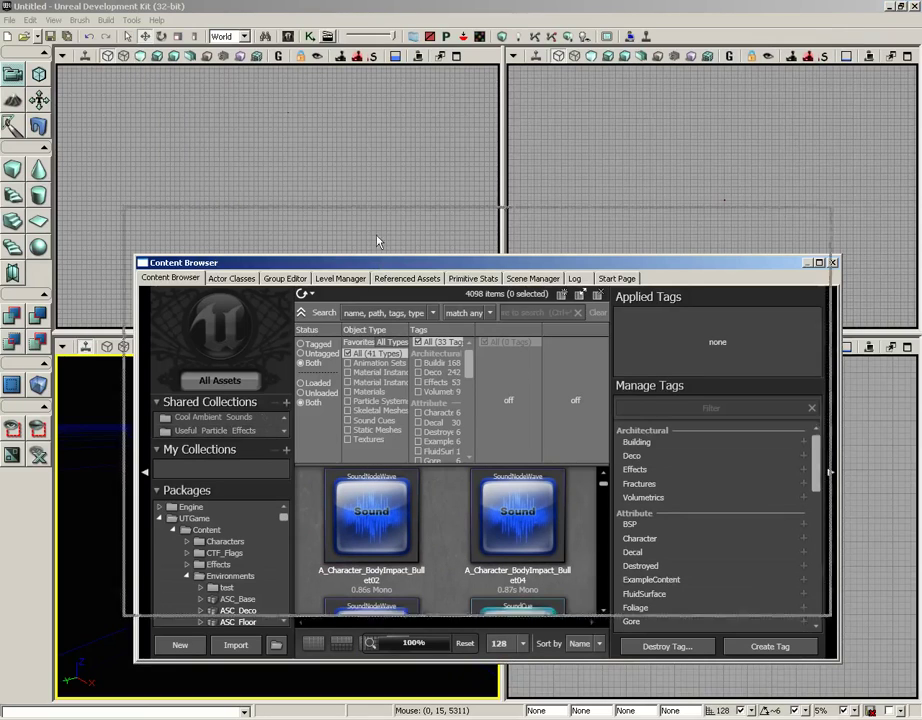
left_click_drag(382, 268, 355, 34)
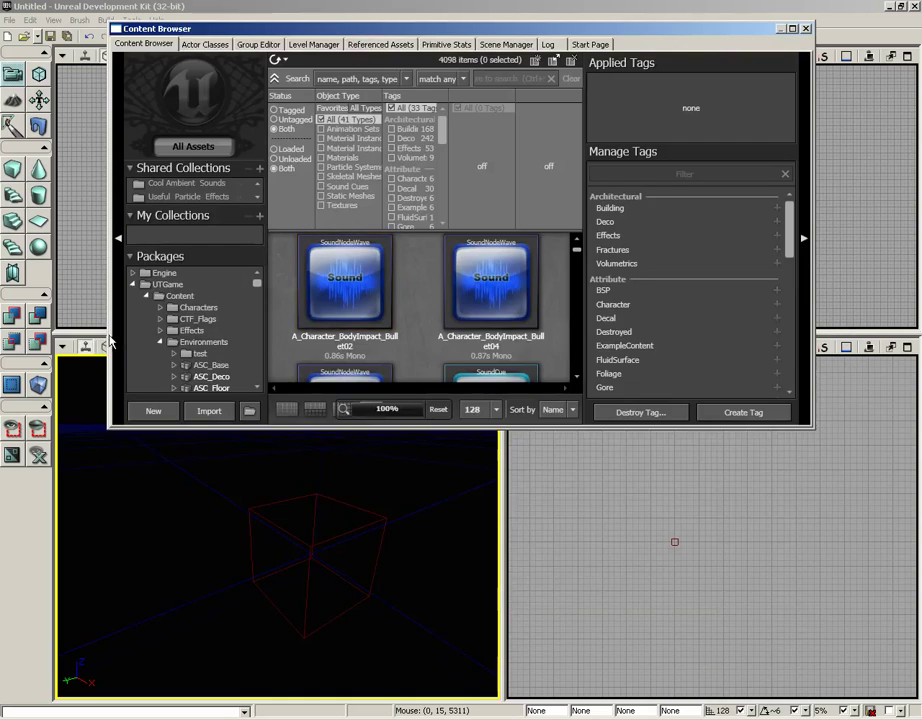
left_click_drag(110, 338, 56, 320)
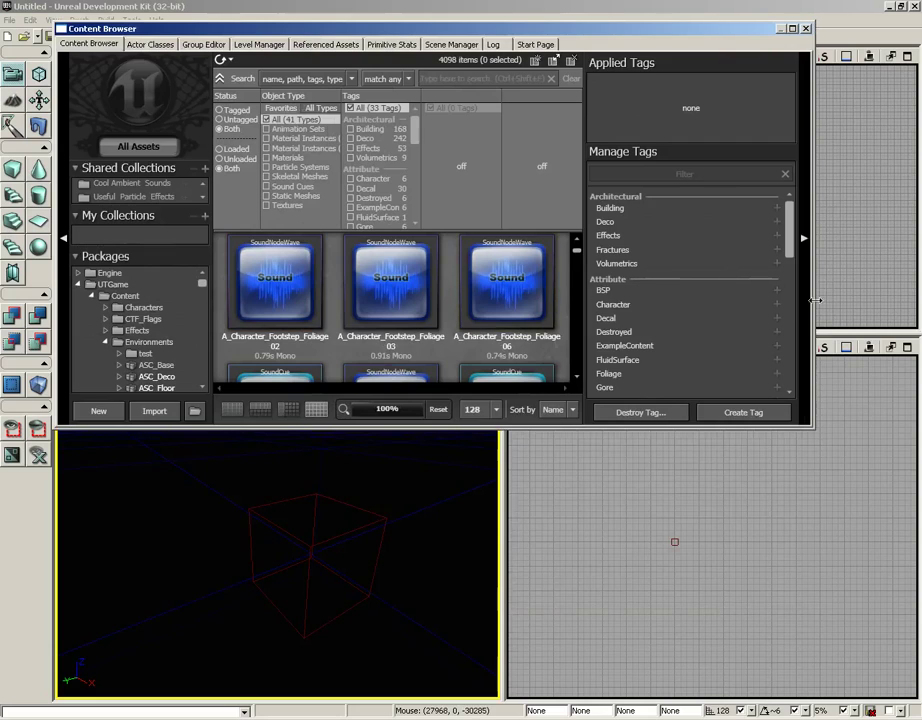
left_click_drag(813, 300, 879, 309)
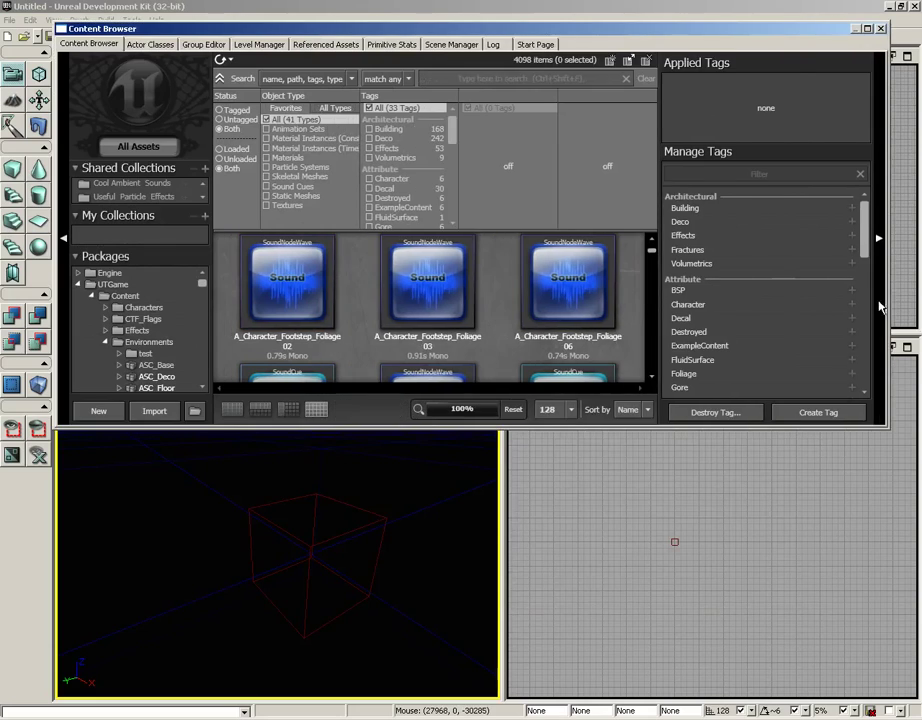
left_click(879, 241)
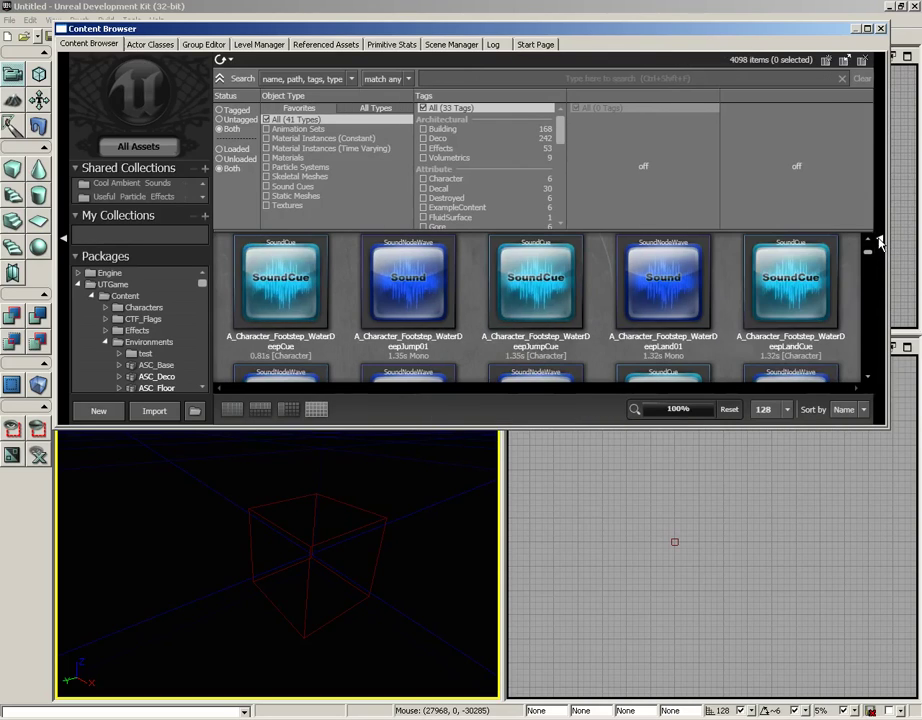
left_click(66, 241)
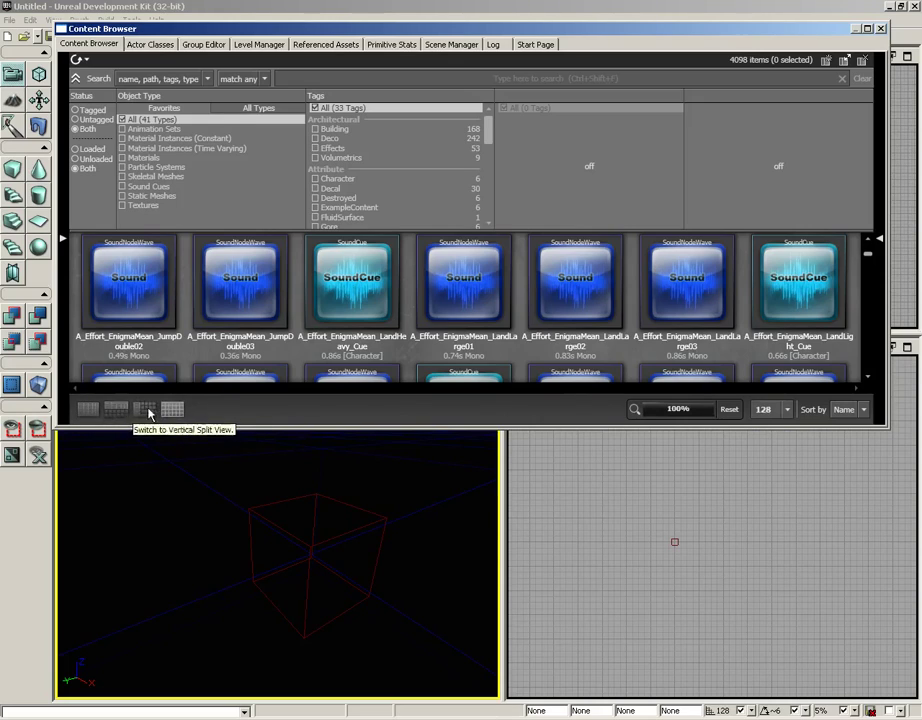
Step: Make the Content Browser taller and try the Horizontal and Vertical Split list views
left_click_drag(254, 430, 254, 516)
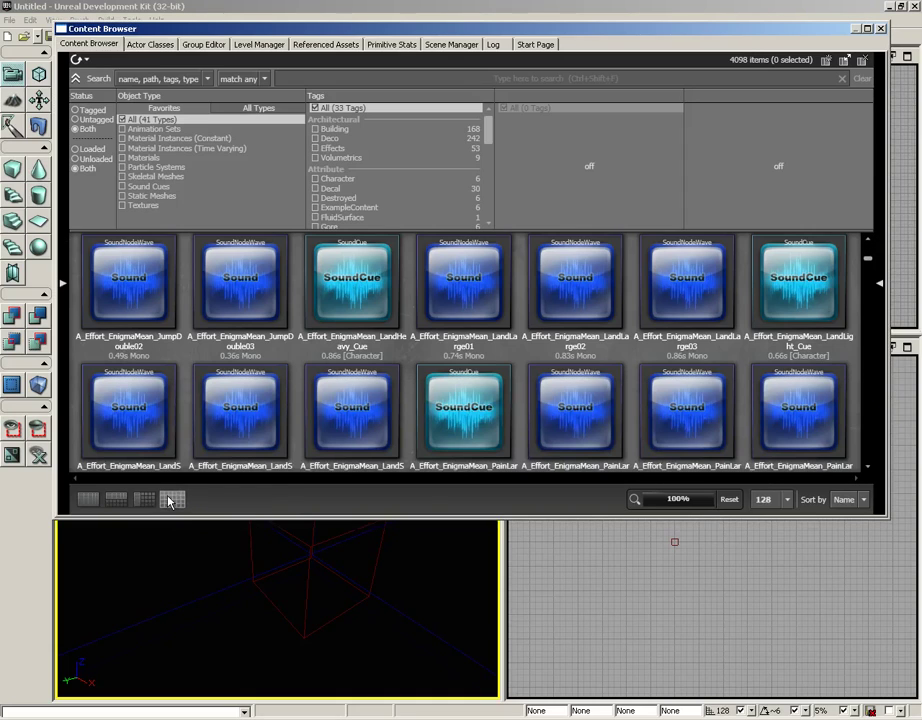
left_click(117, 499)
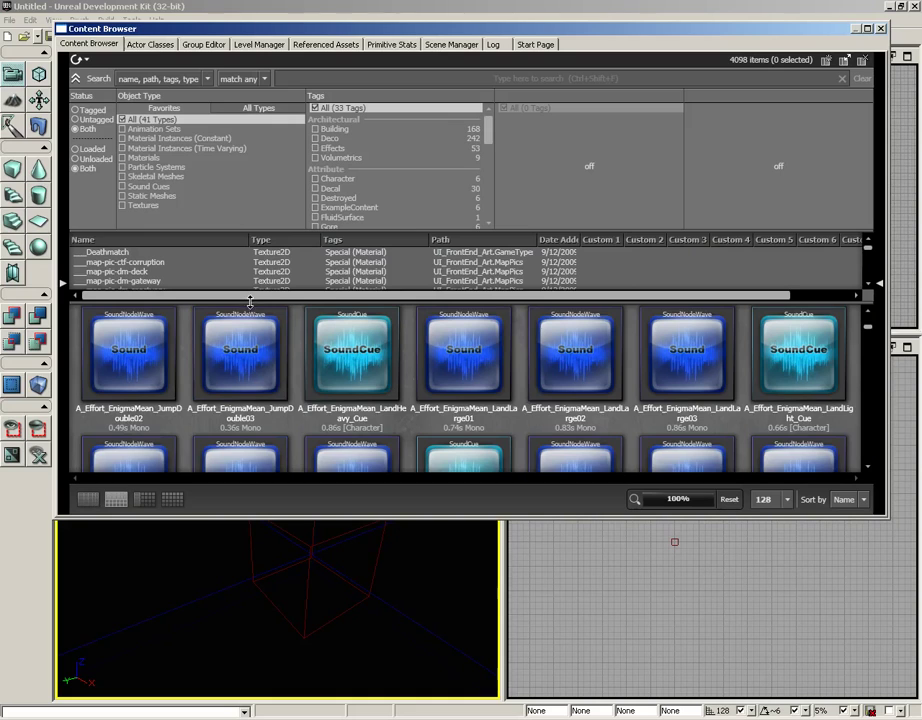
left_click_drag(250, 301, 249, 354)
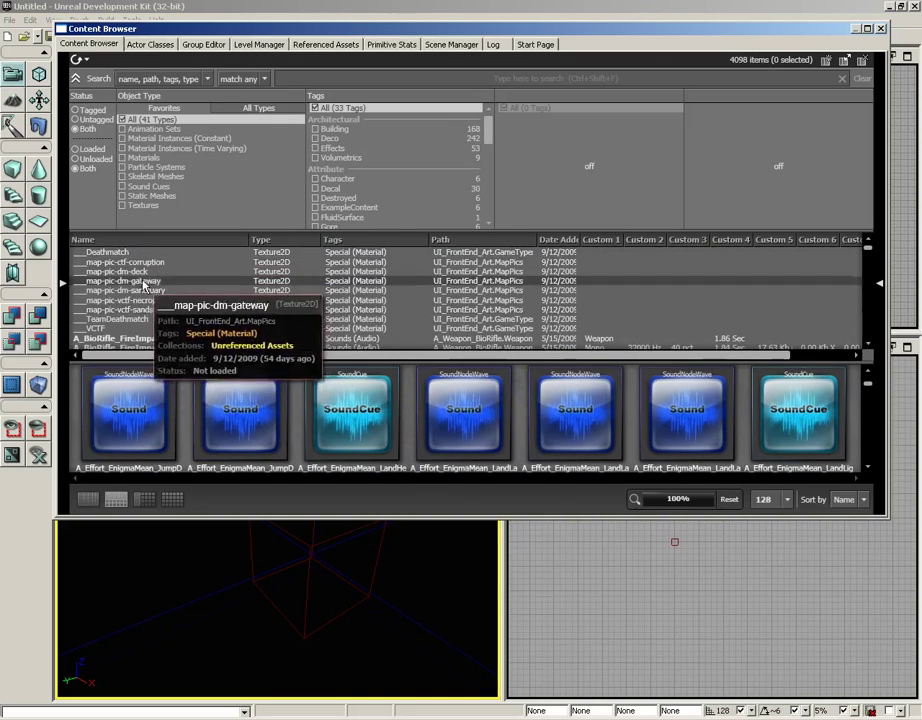
left_click(145, 499)
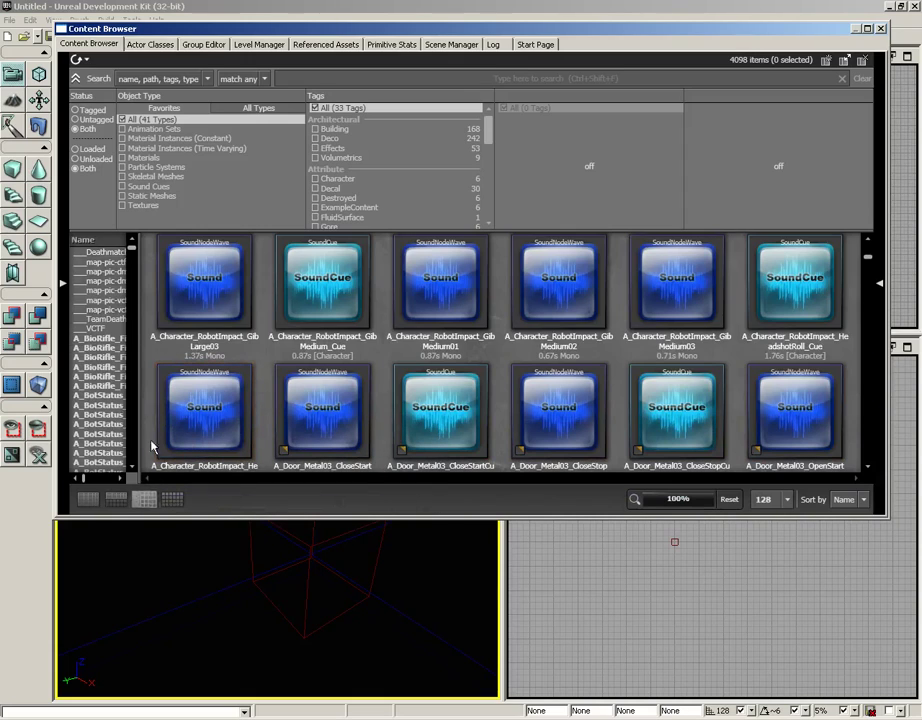
left_click_drag(138, 325, 259, 326)
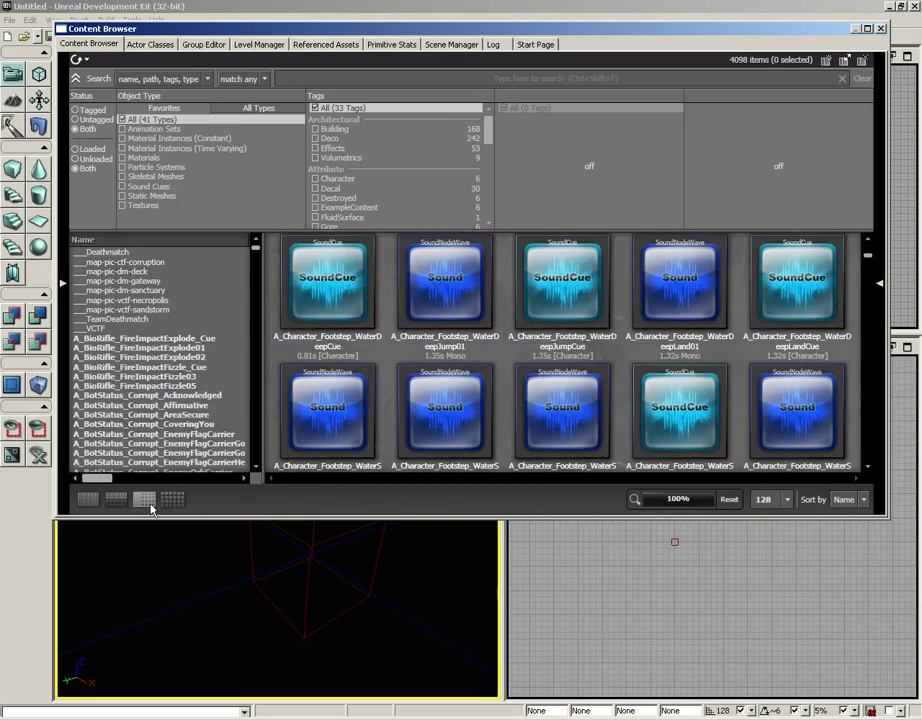
Step: Try the List-only and split views again, then return to Thumbnails view
left_click(91, 500)
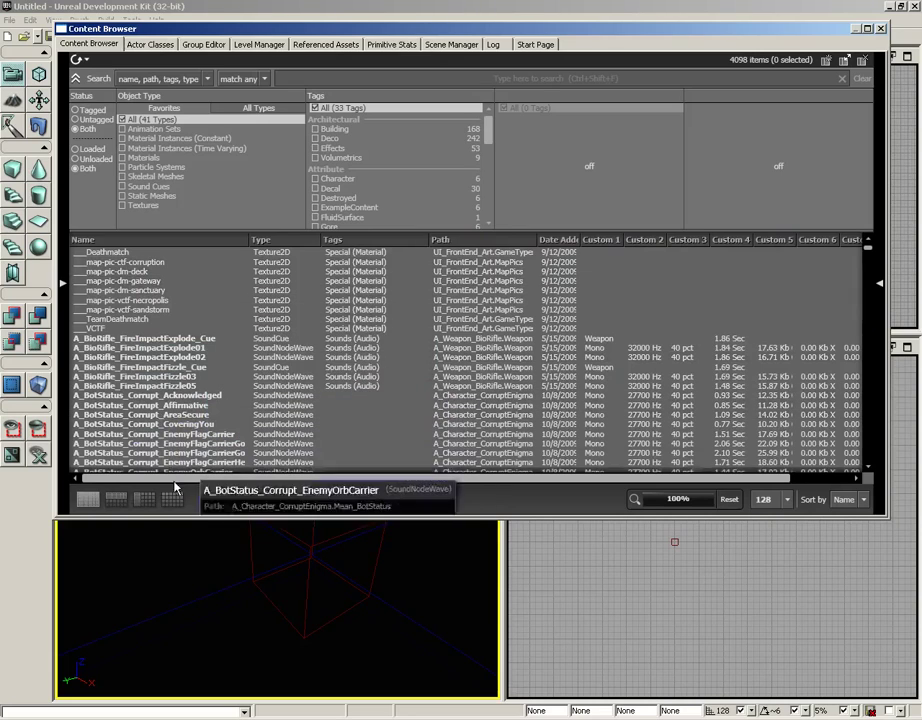
left_click(116, 499)
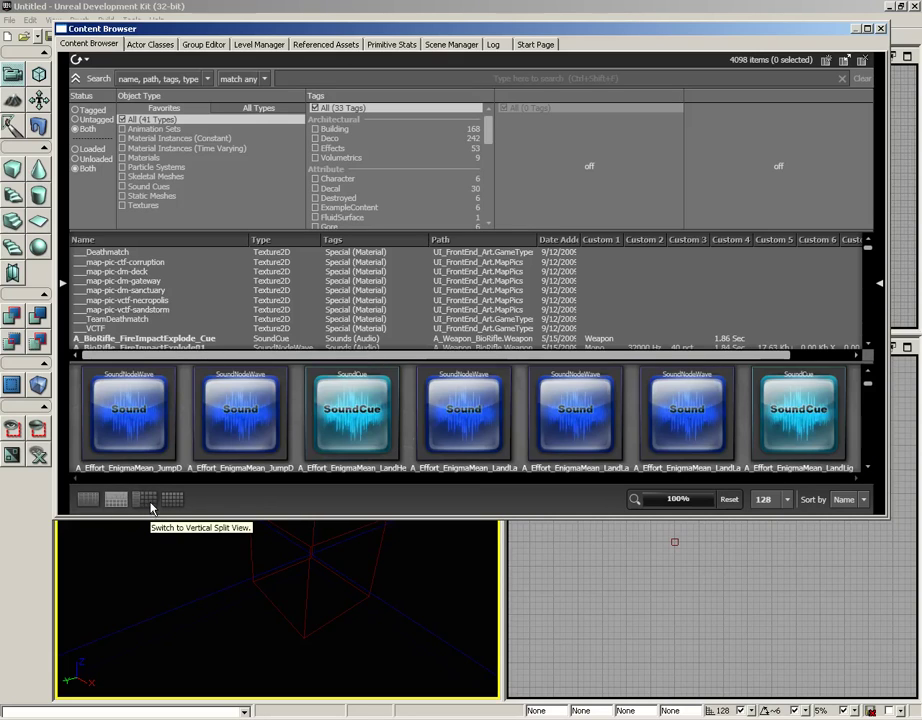
left_click(144, 499)
left_click(172, 499)
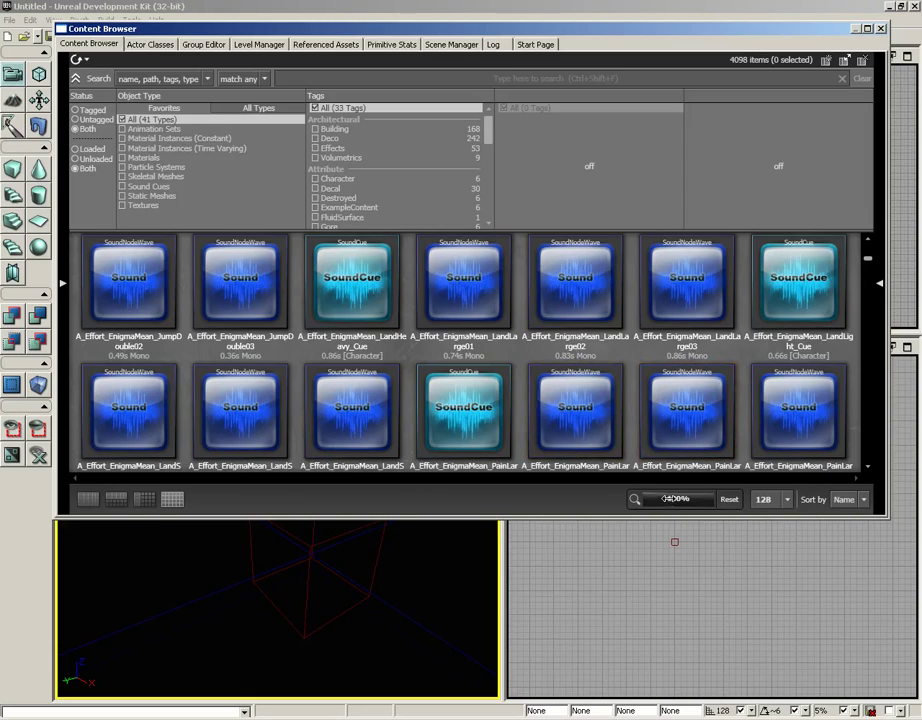
Step: Enlarge the asset thumbnails, then reset the preview zoom to 100%
left_click_drag(651, 499, 710, 497)
scroll(515, 338, "up", 2, "ctrl")
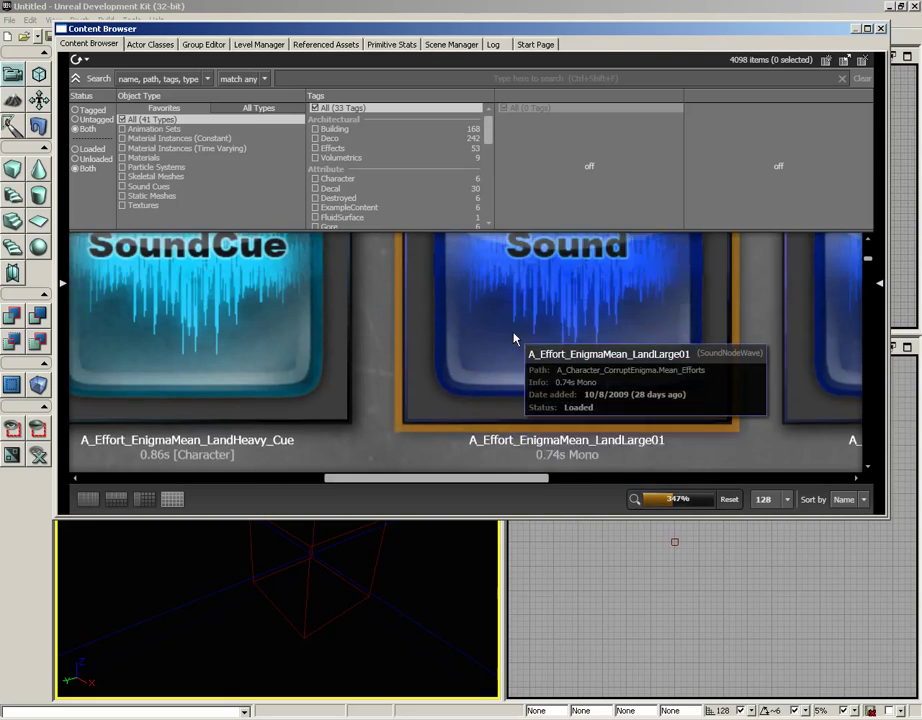
left_click(726, 500)
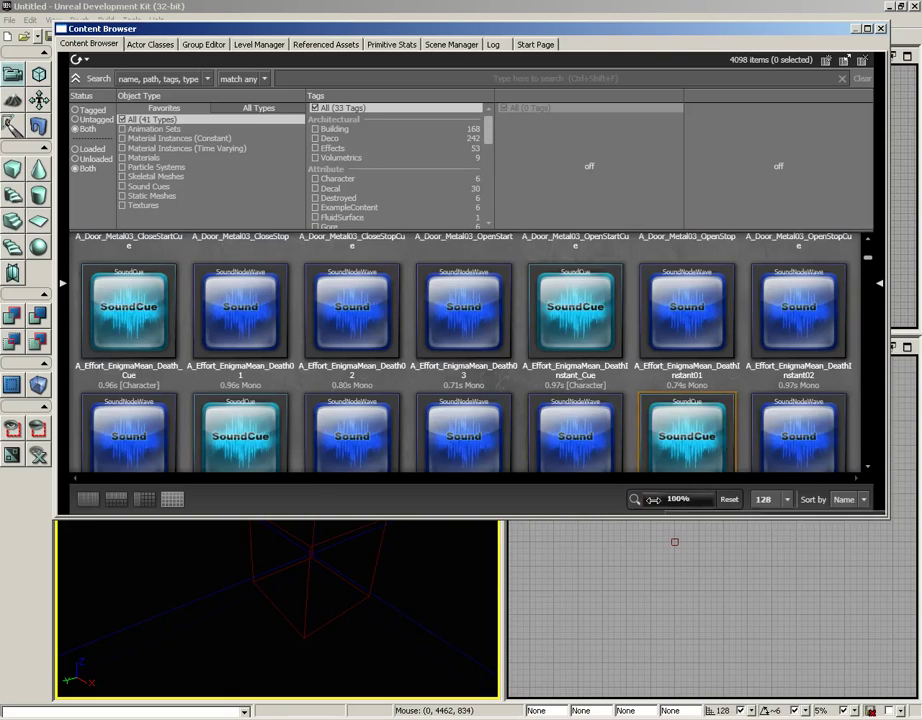
left_click(788, 500)
left_click(764, 534)
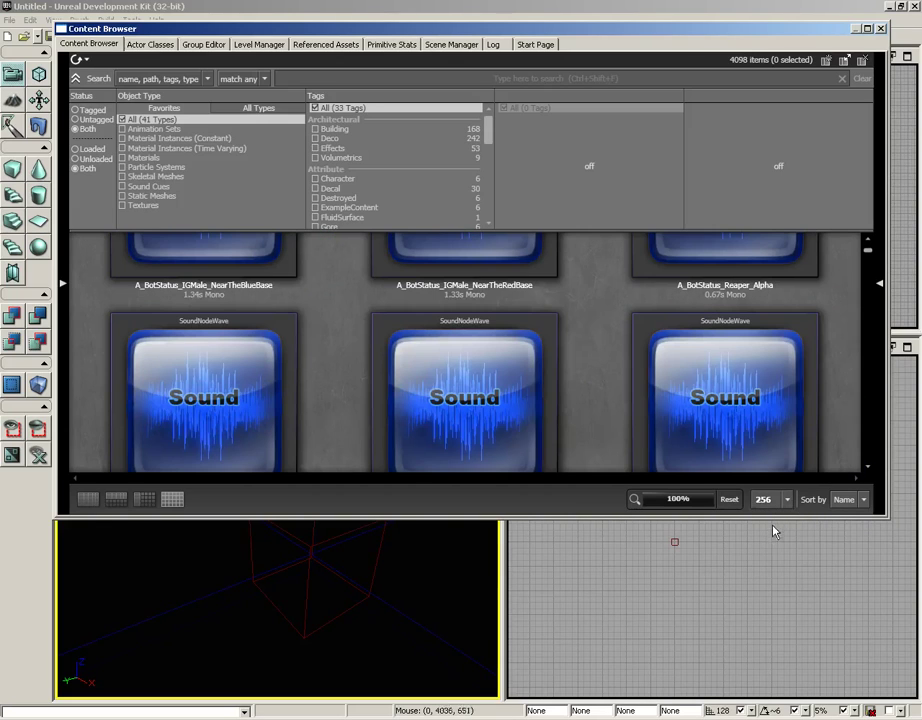
left_click(788, 500)
left_click(766, 562)
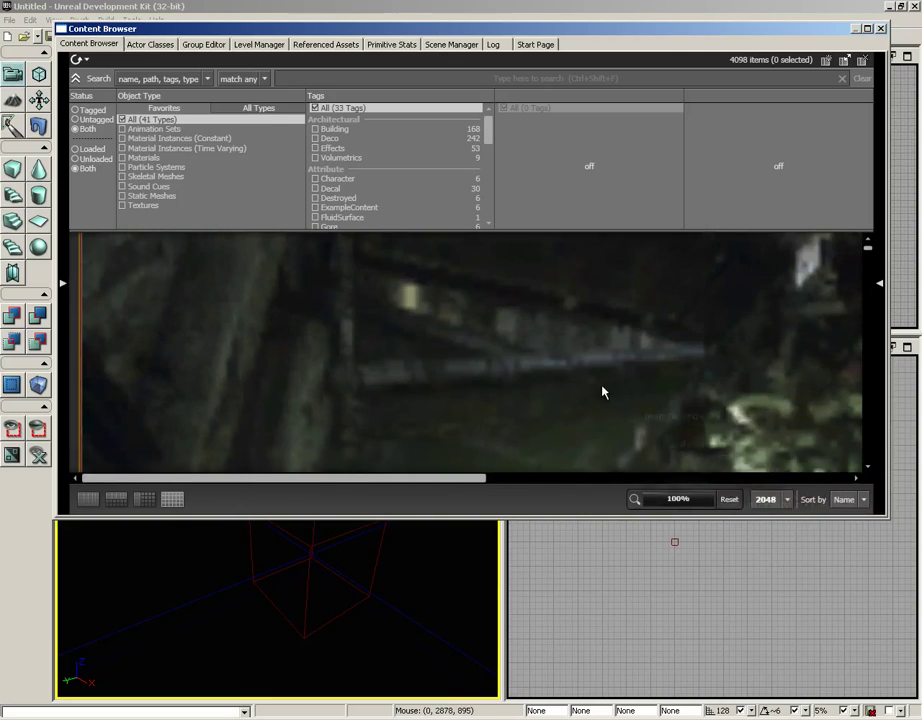
left_click(787, 499)
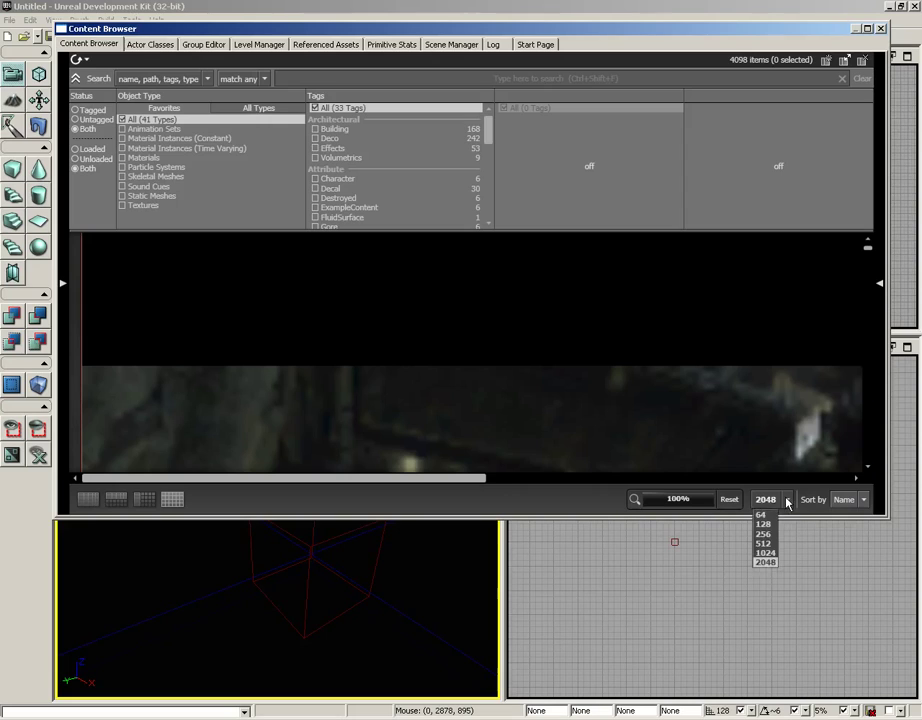
left_click(763, 526)
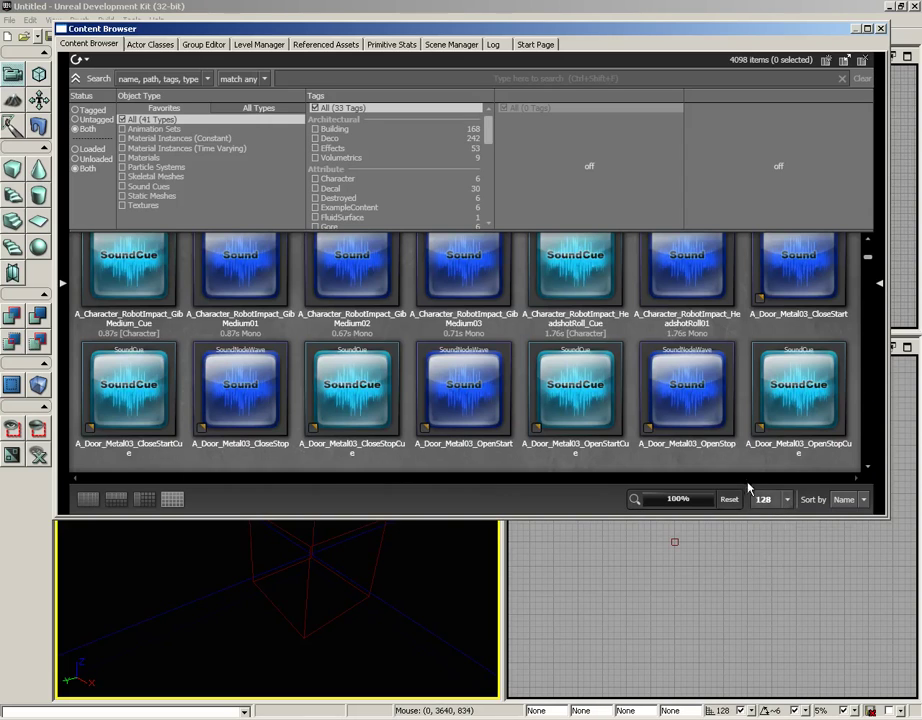
Step: Check the asset sorting options and dismiss them without changes
left_click(864, 501)
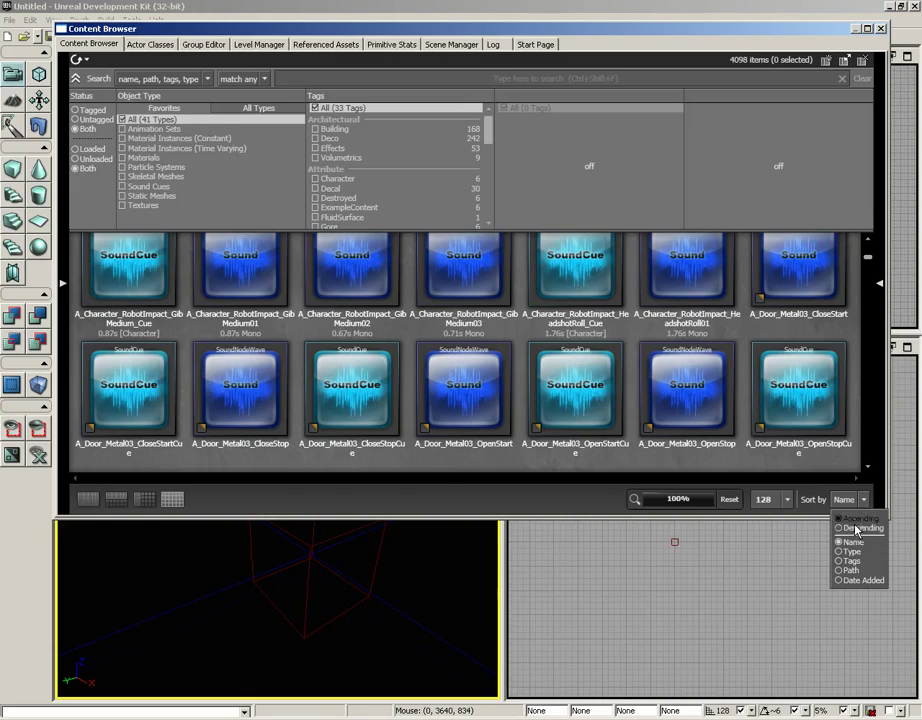
left_click(533, 491)
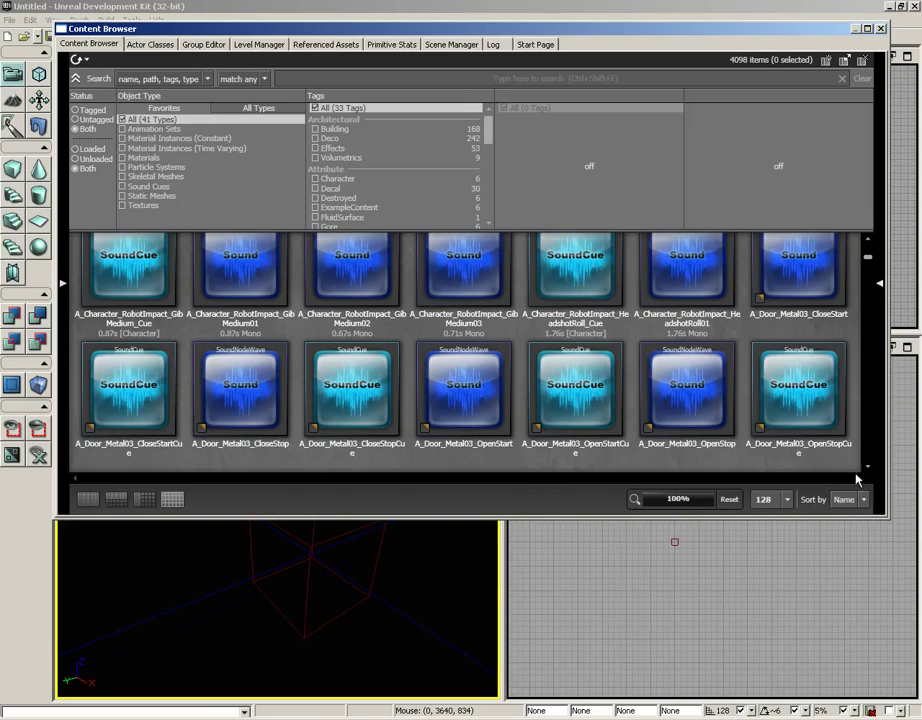
scroll(391, 339, "up", 1)
scroll(412, 318, "down", 1)
Step: Maximize the Content Browser and expand the Collections/Packages and tags side panels
double_click(630, 27)
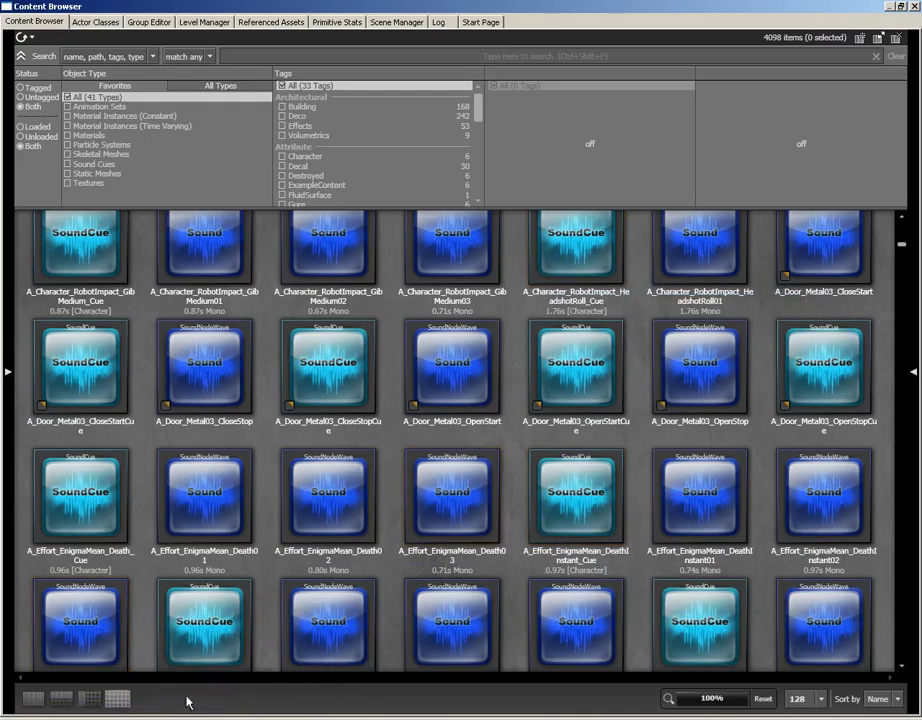
scroll(600, 380, "up", 5)
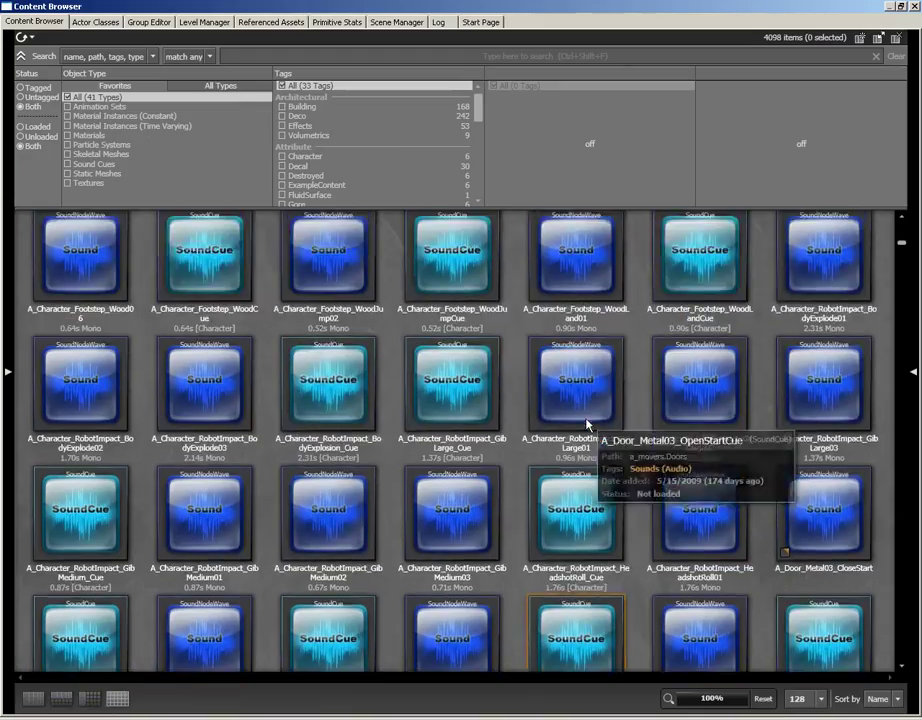
scroll(580, 425, "up", 5)
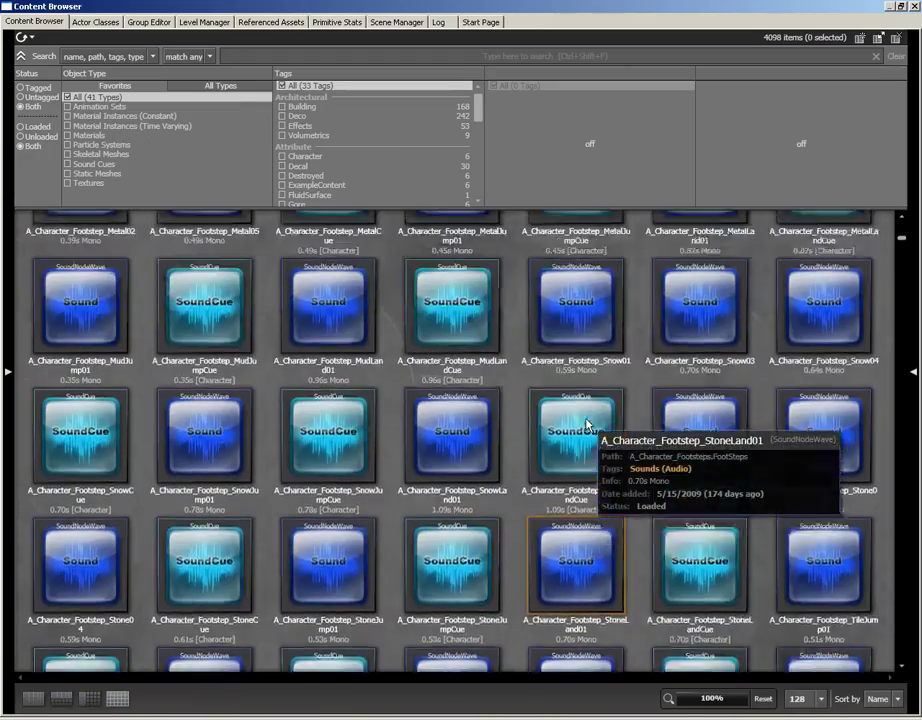
scroll(530, 424, "up", 2)
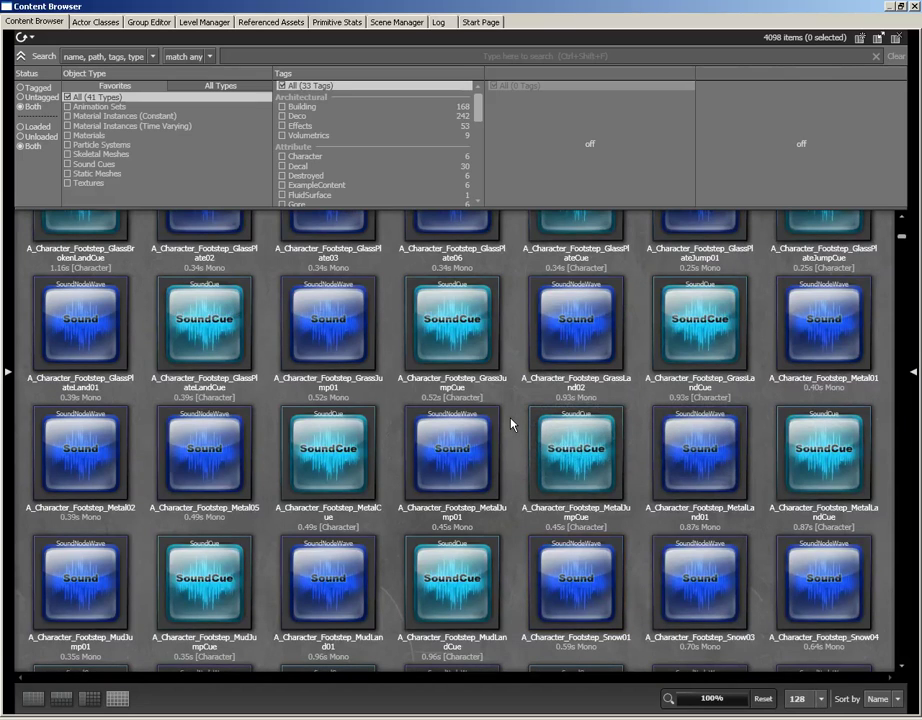
left_click(9, 374)
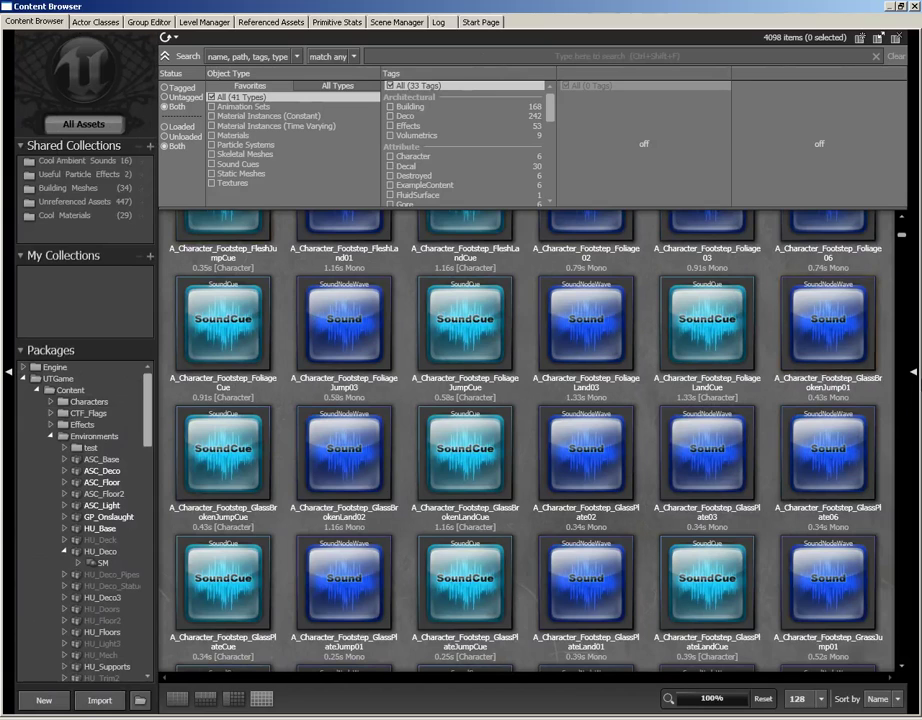
left_click(913, 376)
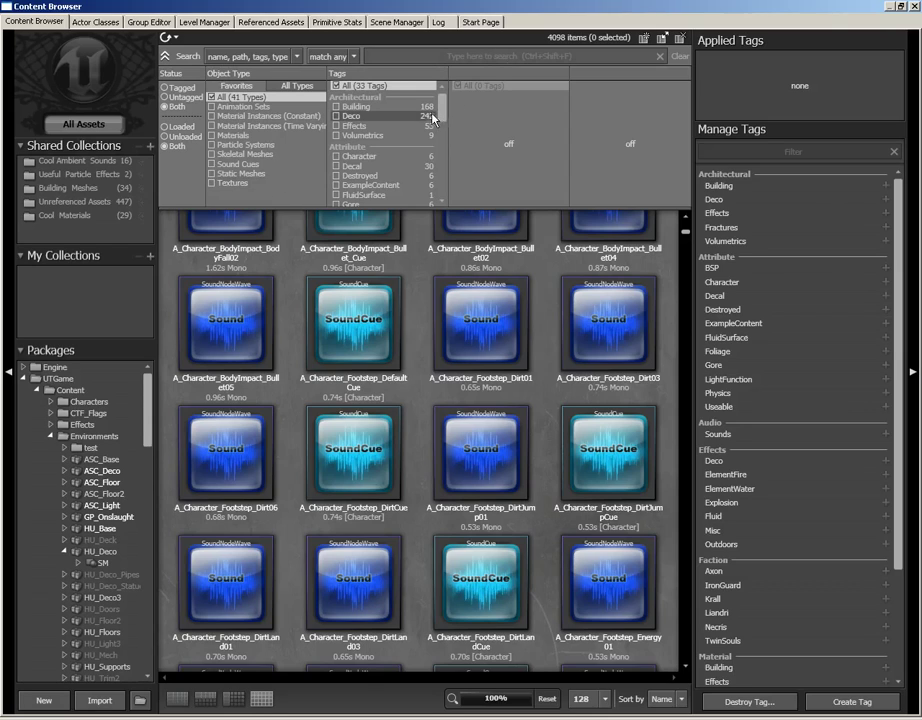
Step: Close the Content Browser and load the VCTF-Sandstorm.udk map
left_click(914, 8)
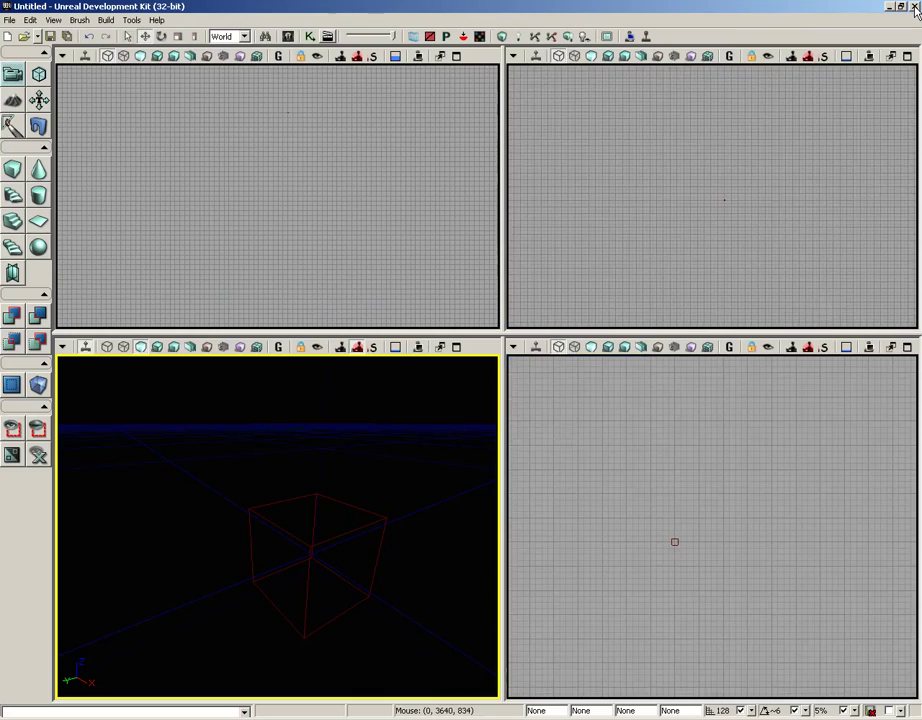
left_click(8, 20)
left_click(12, 45)
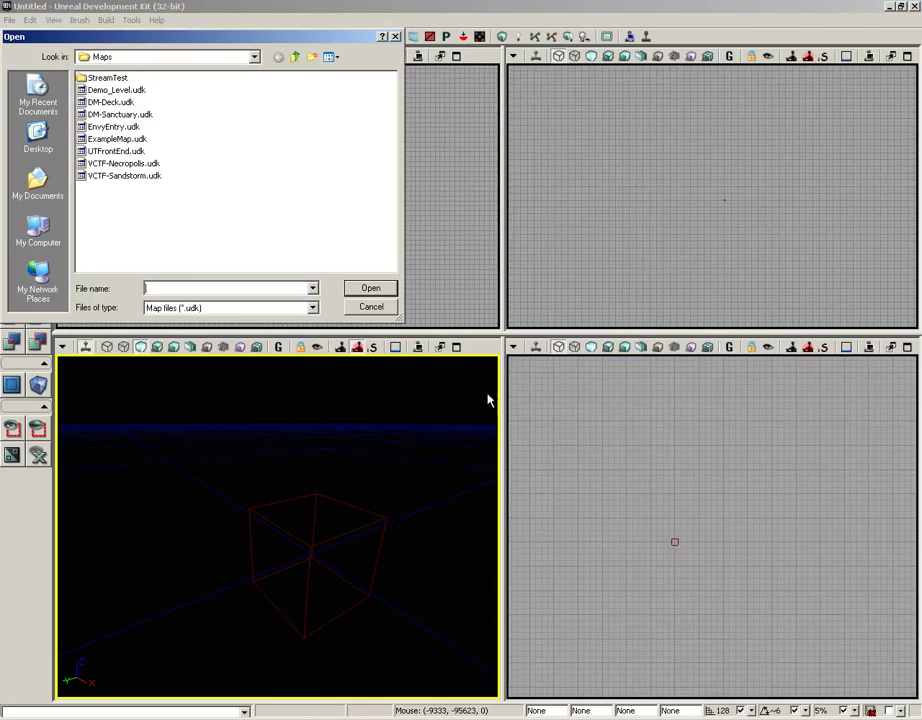
left_click(124, 175)
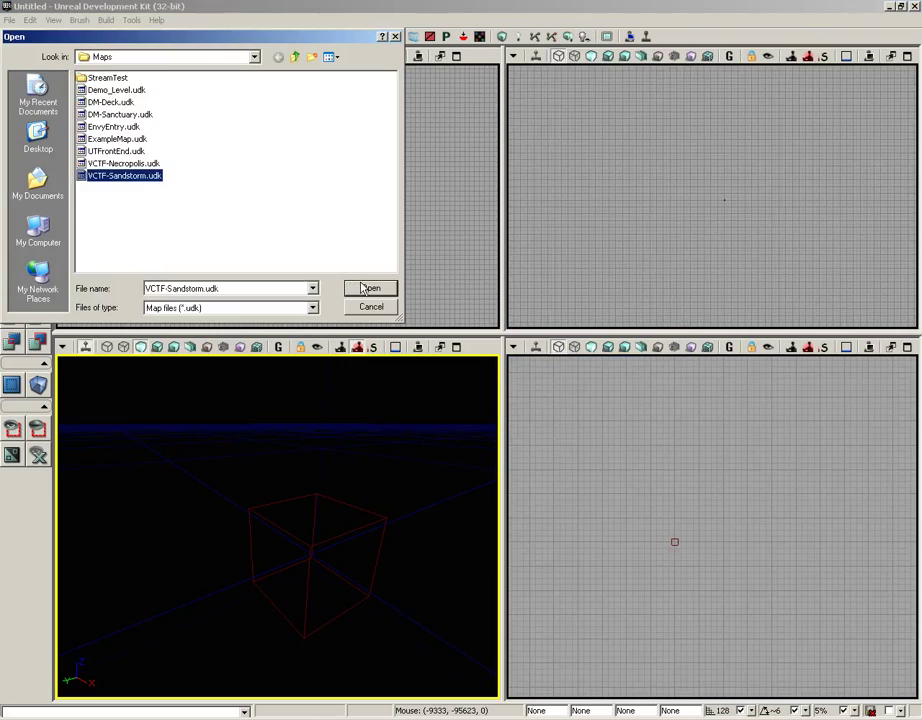
left_click(368, 288)
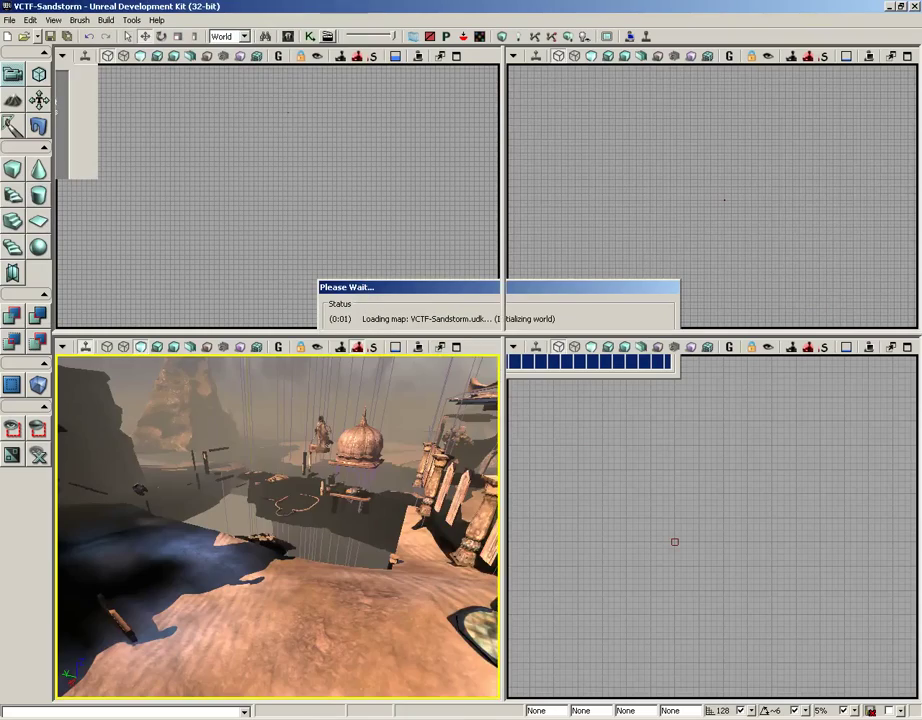
Step: Turn the view across the sand, maximize the perspective viewport, and reopen the Content Browser
left_click_drag(499, 680, 385, 400)
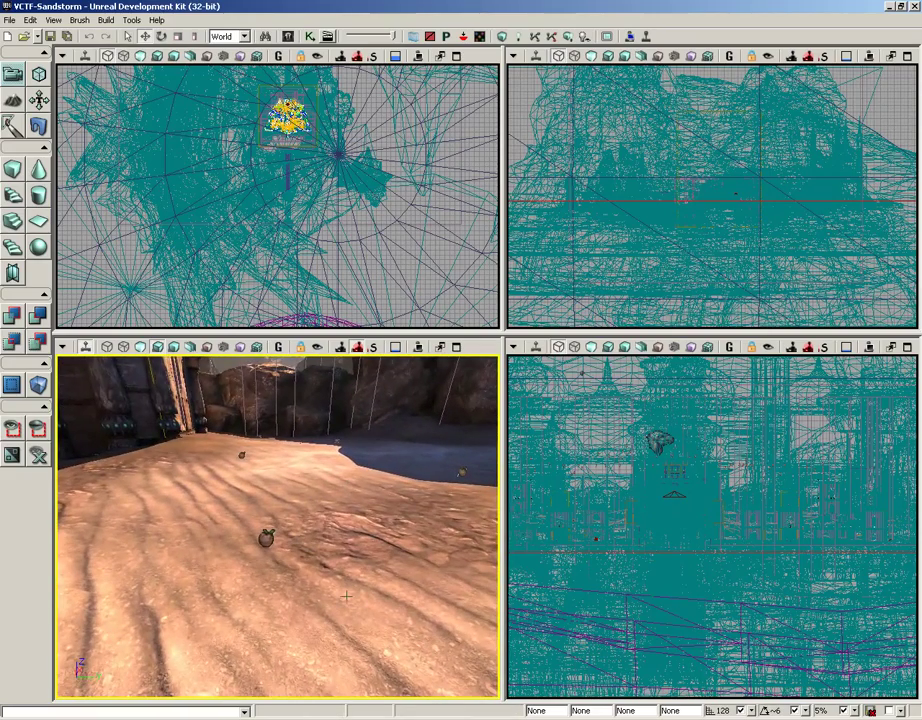
left_click(457, 346)
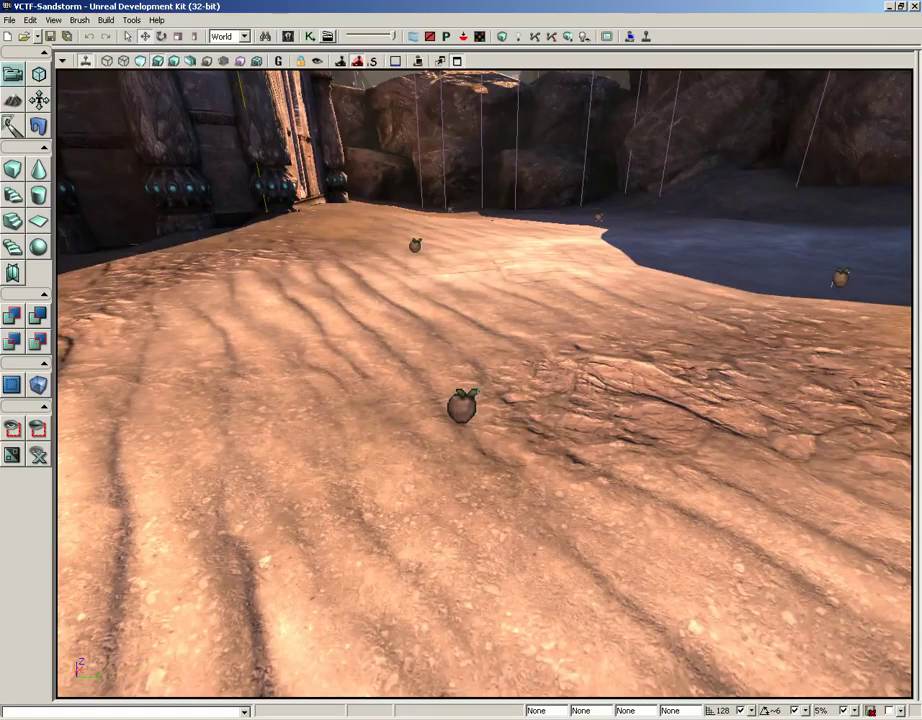
left_click(327, 36)
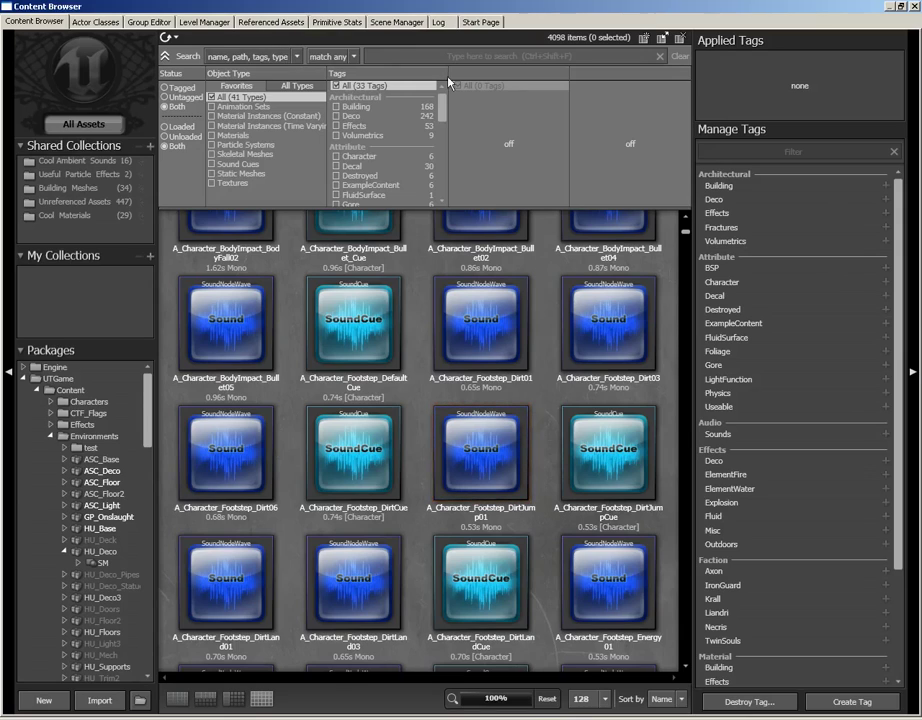
Step: Filter to static meshes, search 'buil', and select the S_LT_Buildings_SM_BunkerSupA2 pillar
left_click(240, 175)
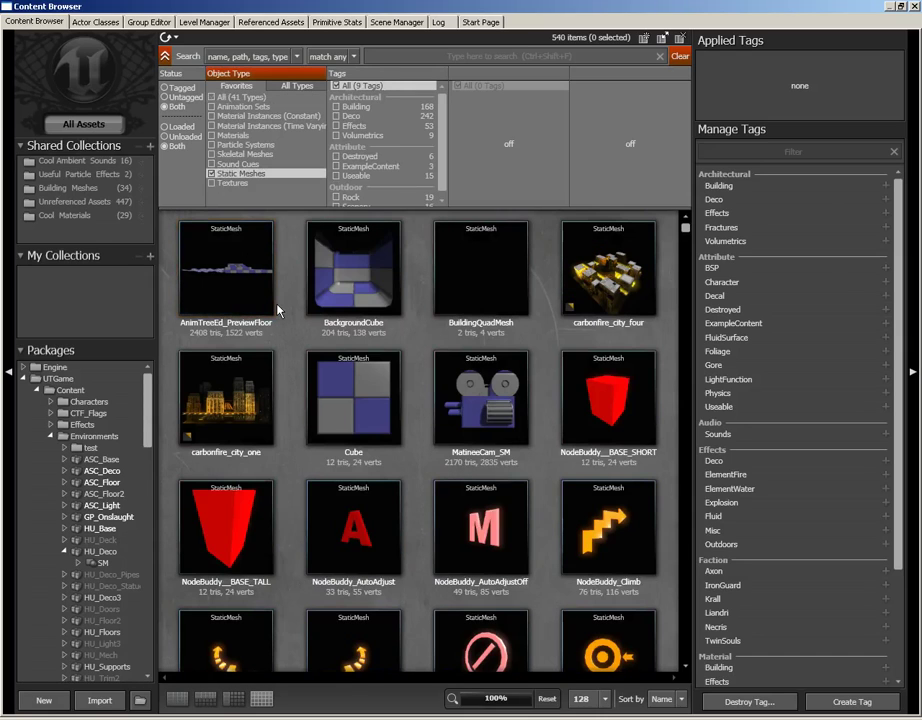
mouse_move(366, 401)
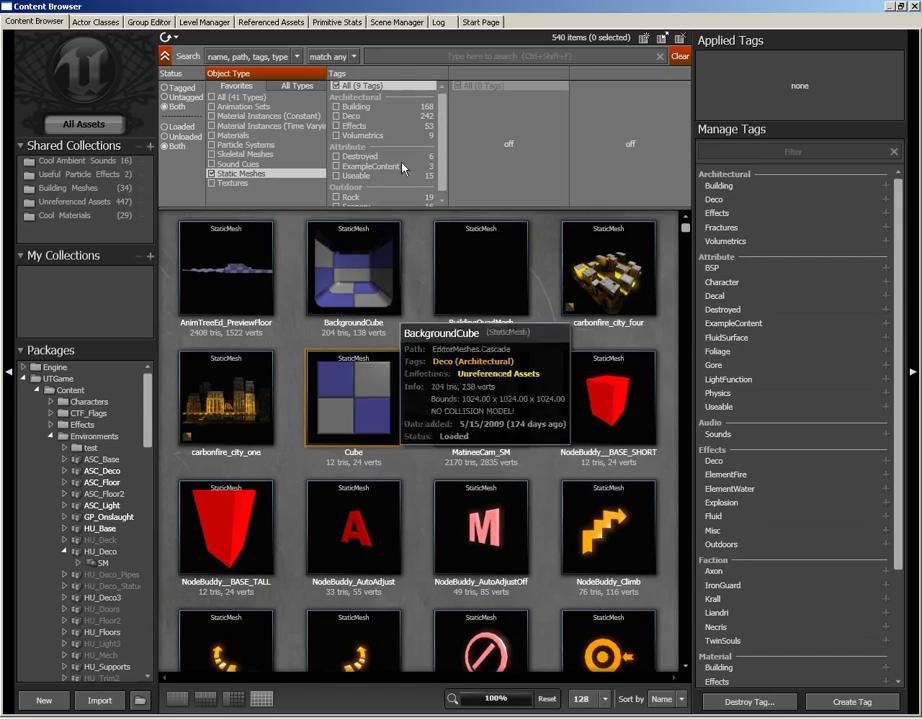
left_click(462, 57)
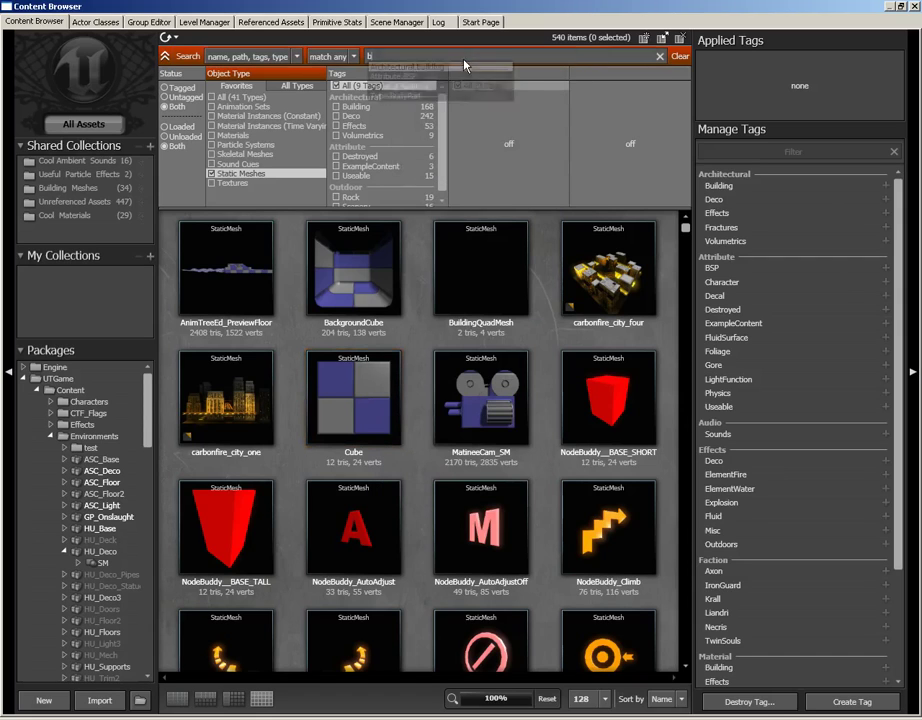
type("building")
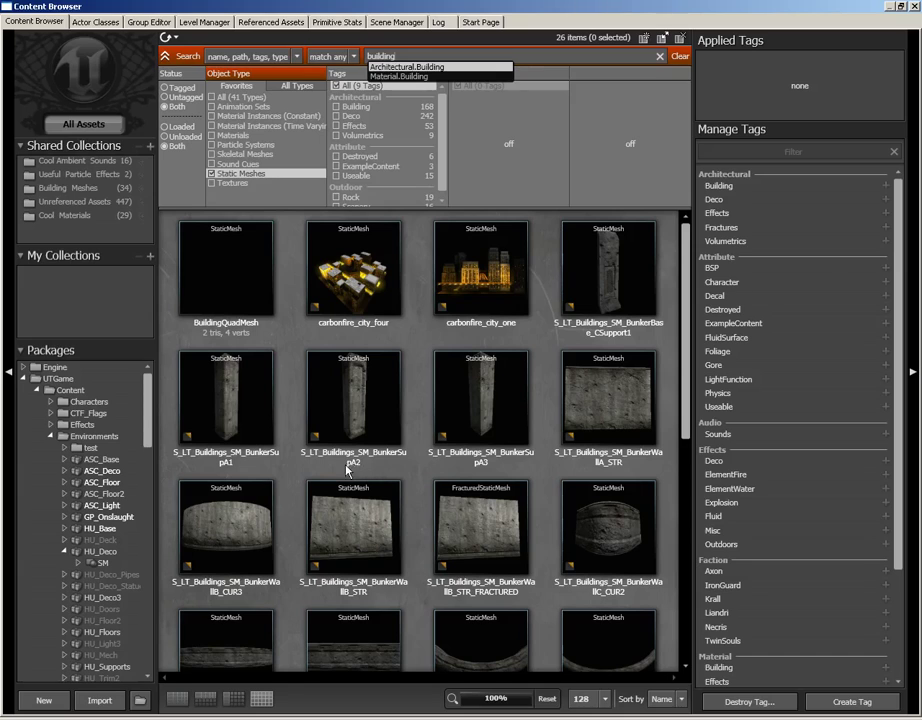
left_click(353, 397)
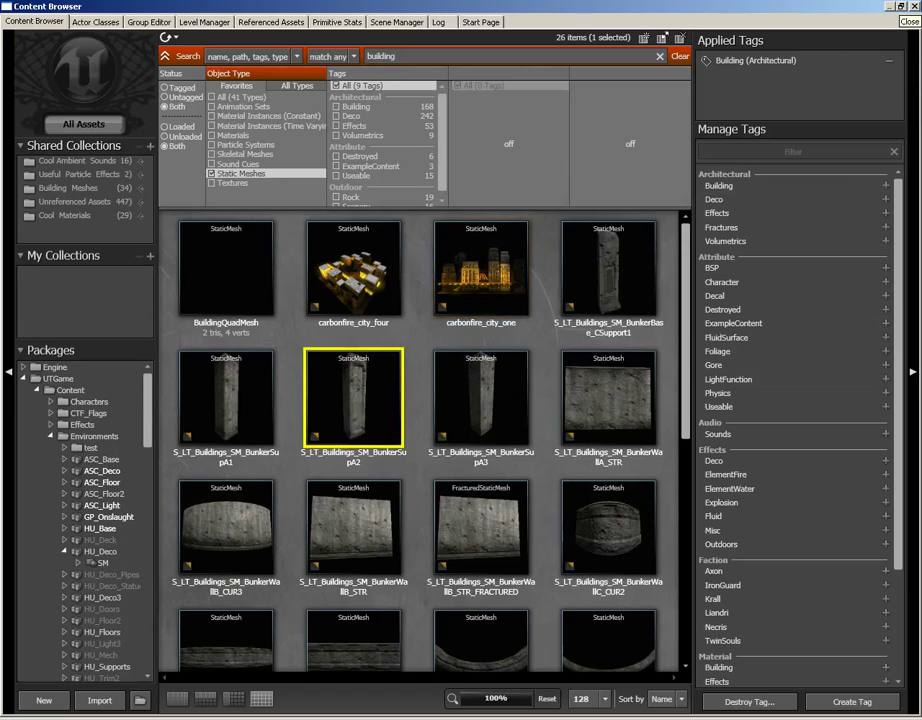
Step: Place the BunkerSupA2 pillar on the sand via Add Actor > Add StaticMesh, then fly closer
mouse_move(366, 377)
left_click(915, 6)
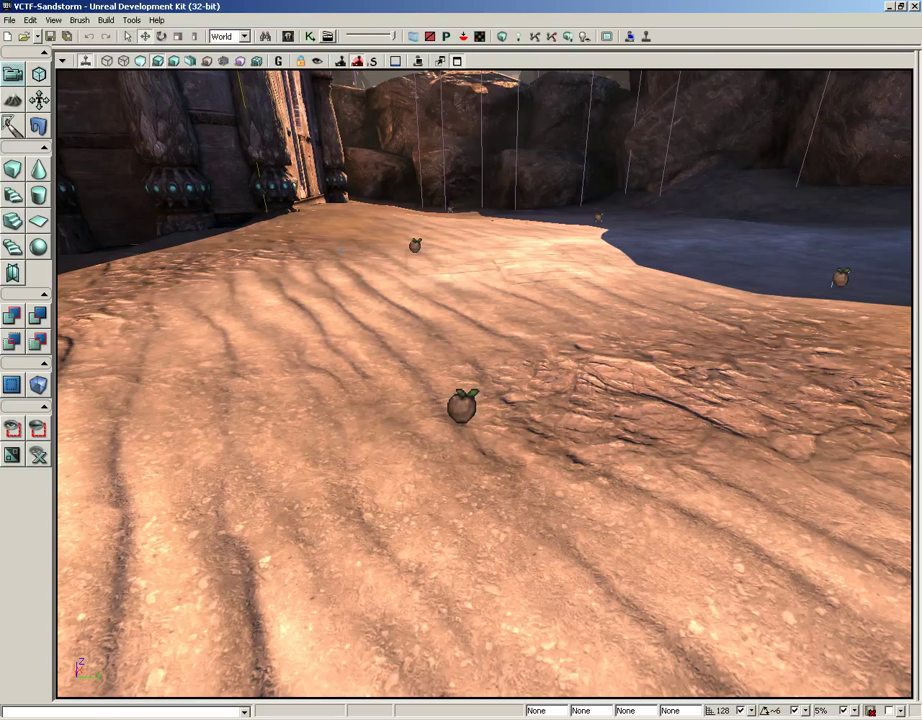
right_click(333, 340)
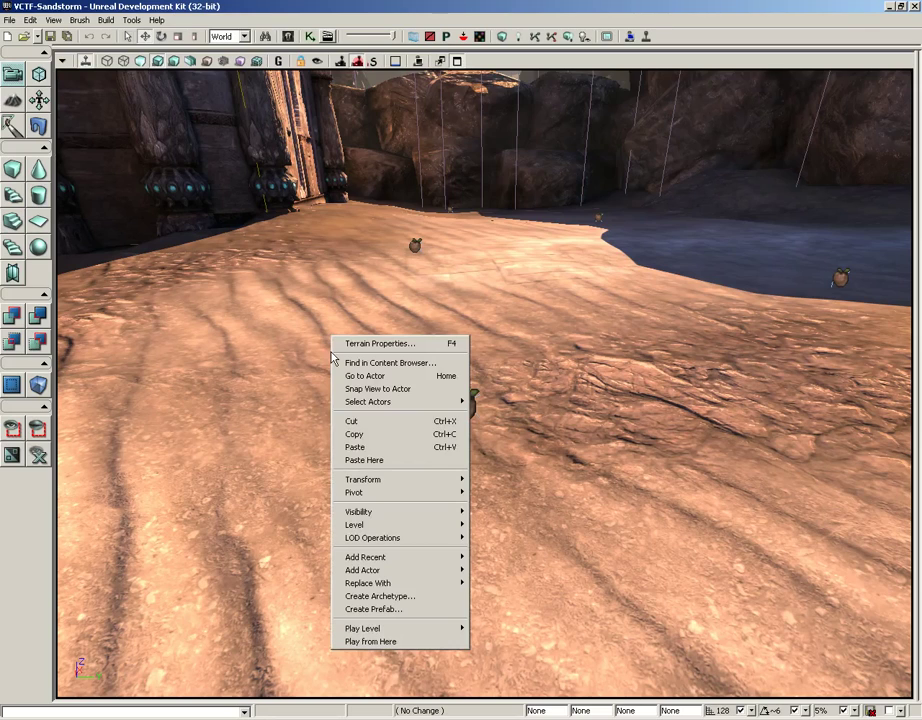
mouse_move(368, 573)
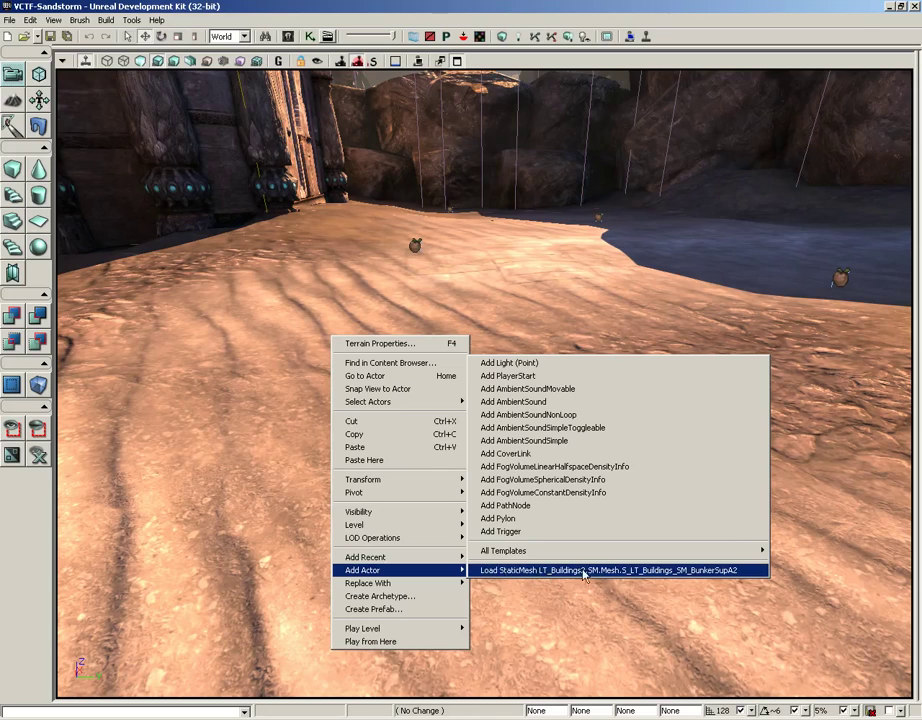
left_click(724, 573)
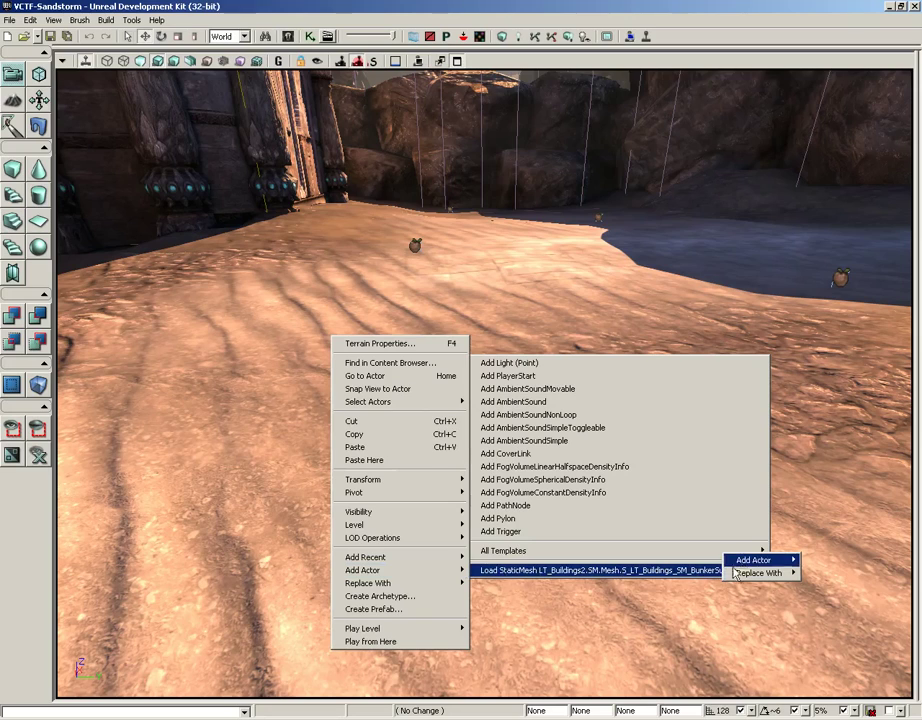
mouse_move(741, 562)
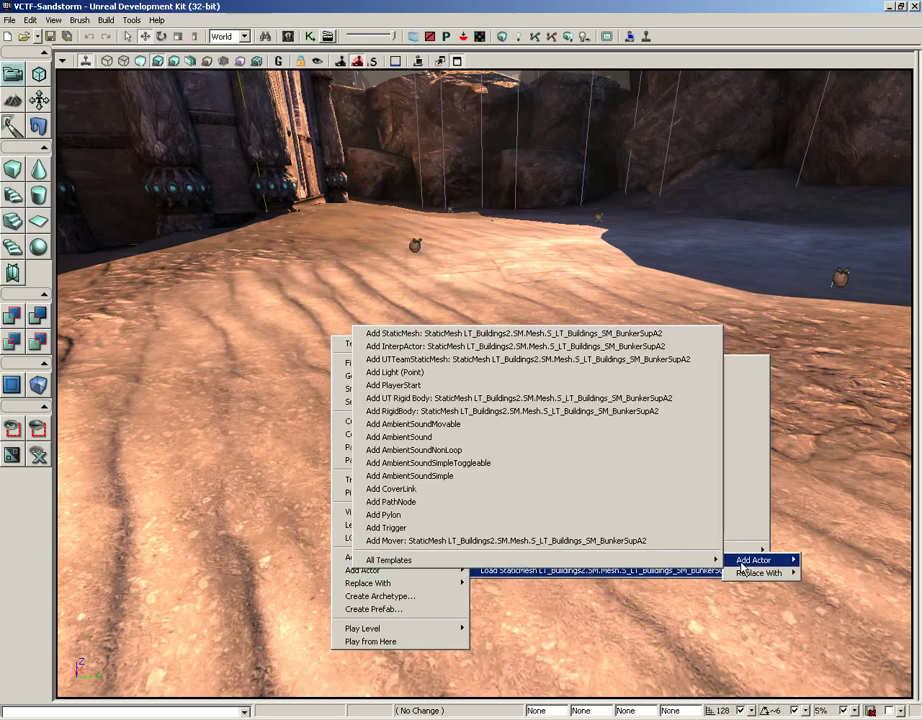
left_click(373, 337)
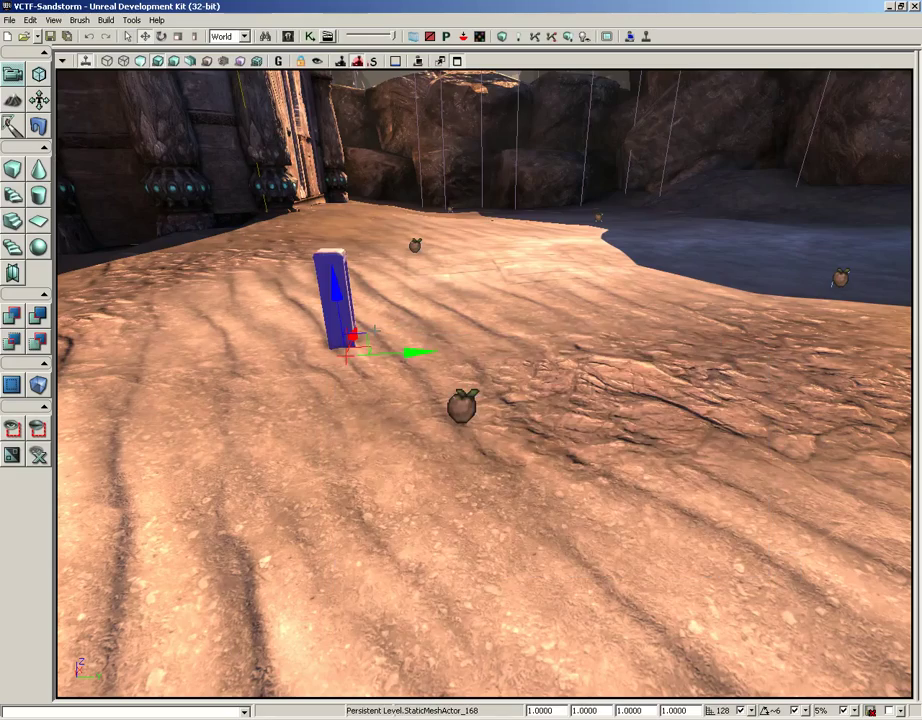
left_click_drag(373, 337, 430, 270)
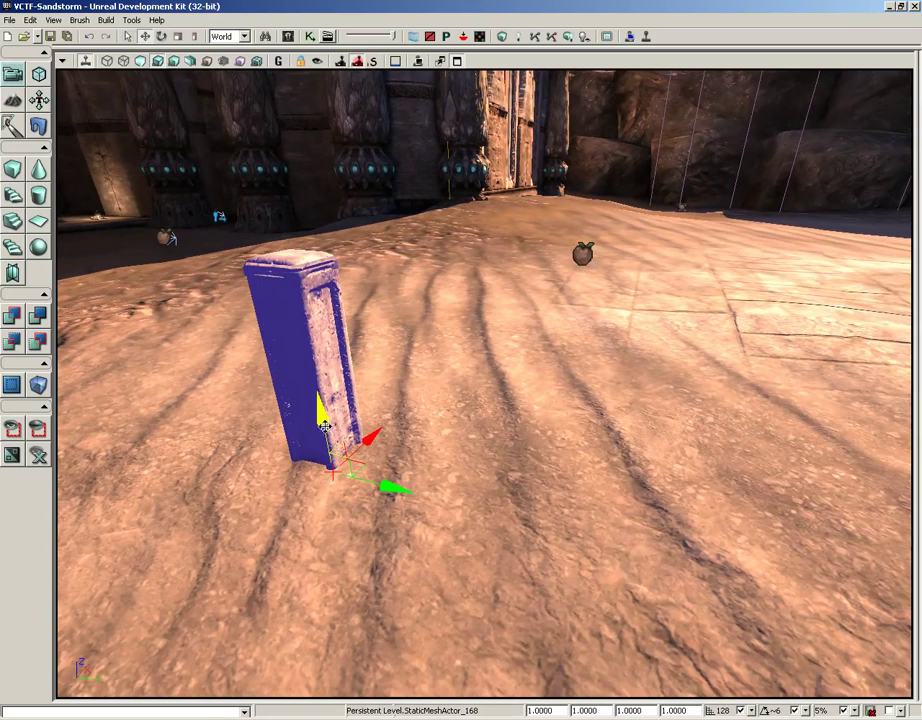
left_click_drag(313, 393, 298, 367)
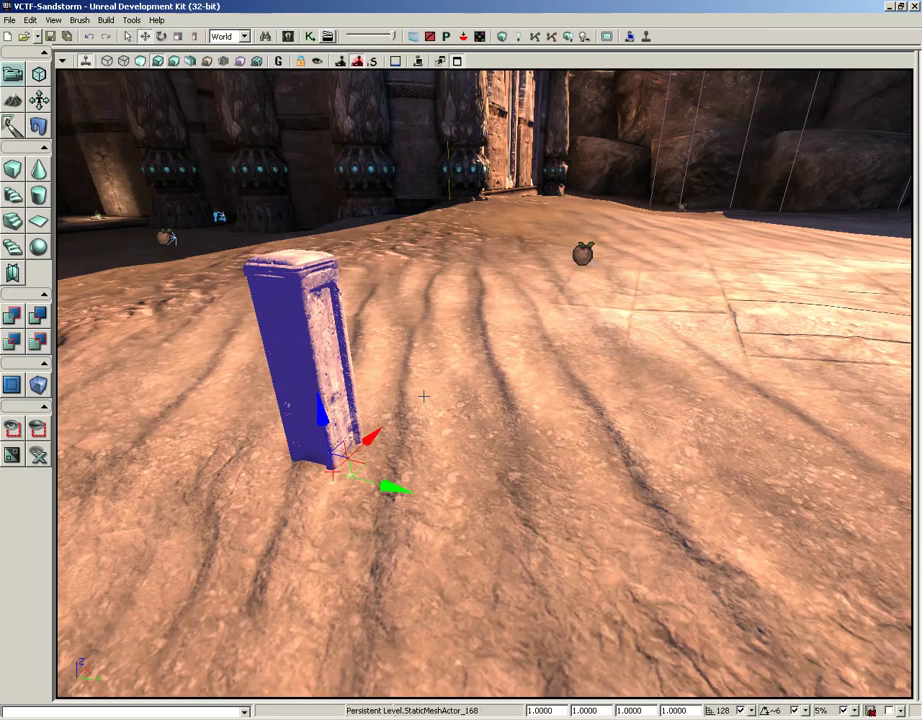
Step: Reopen the Content Browser as a smaller window moved to the left, and angle the view toward the rock walls
left_click(288, 37)
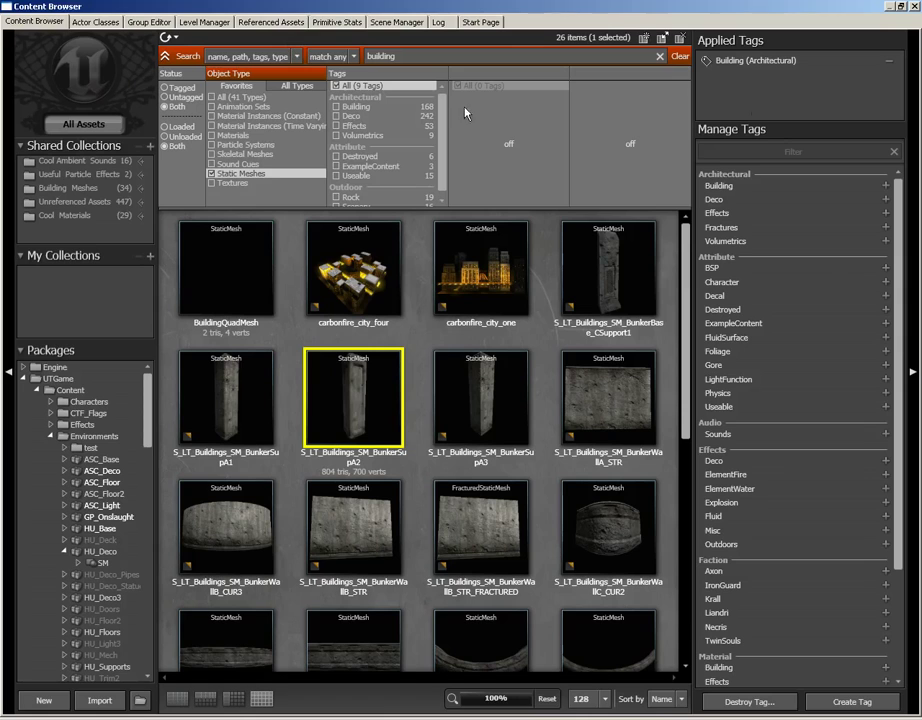
left_click(901, 8)
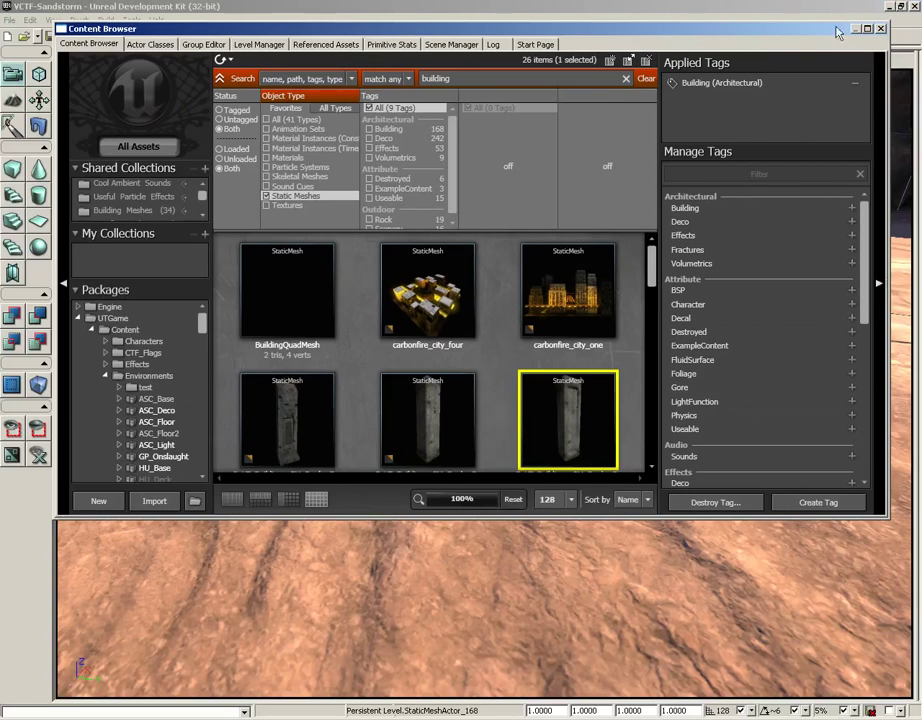
left_click_drag(453, 33, 2, 4)
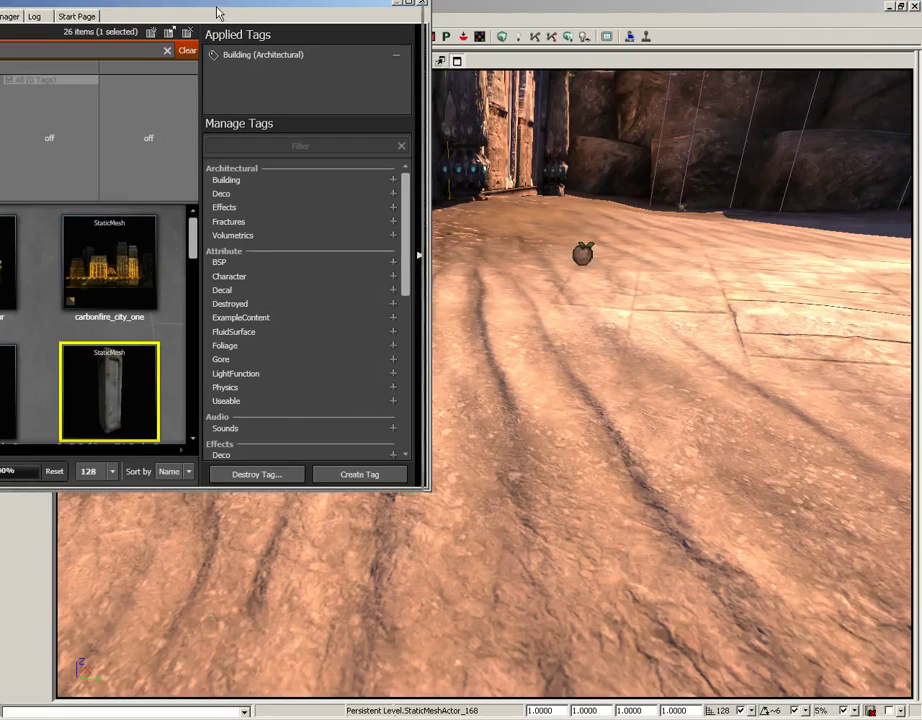
left_click_drag(230, 16, 218, 16)
left_click_drag(584, 300, 597, 376)
right_click_drag(597, 376, 604, 332)
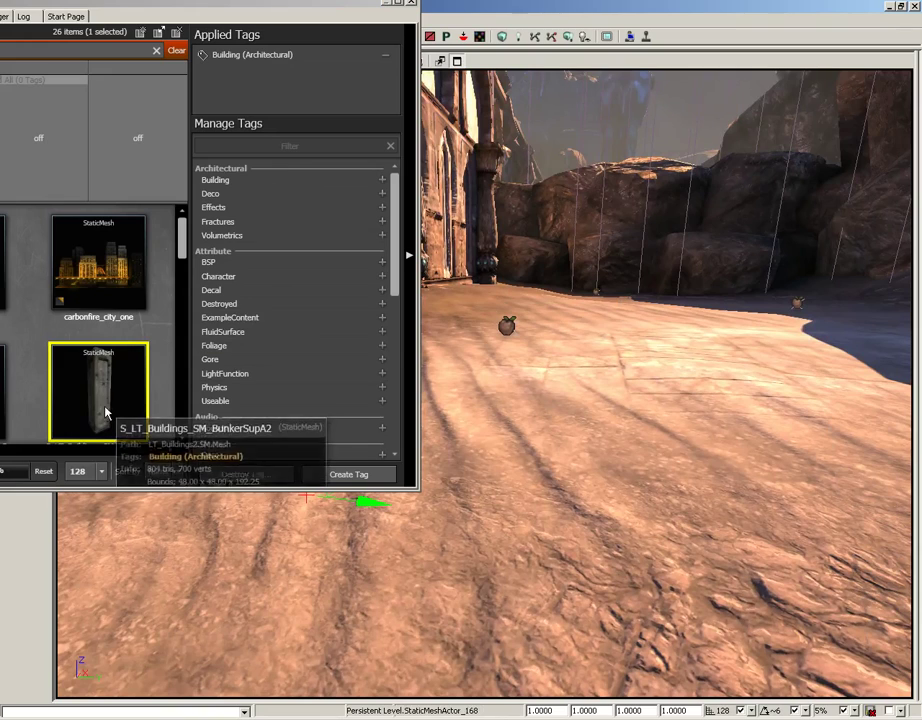
Step: Place two more BunkerSupA2 pillars on the sand
scroll(154, 323, "down", 3)
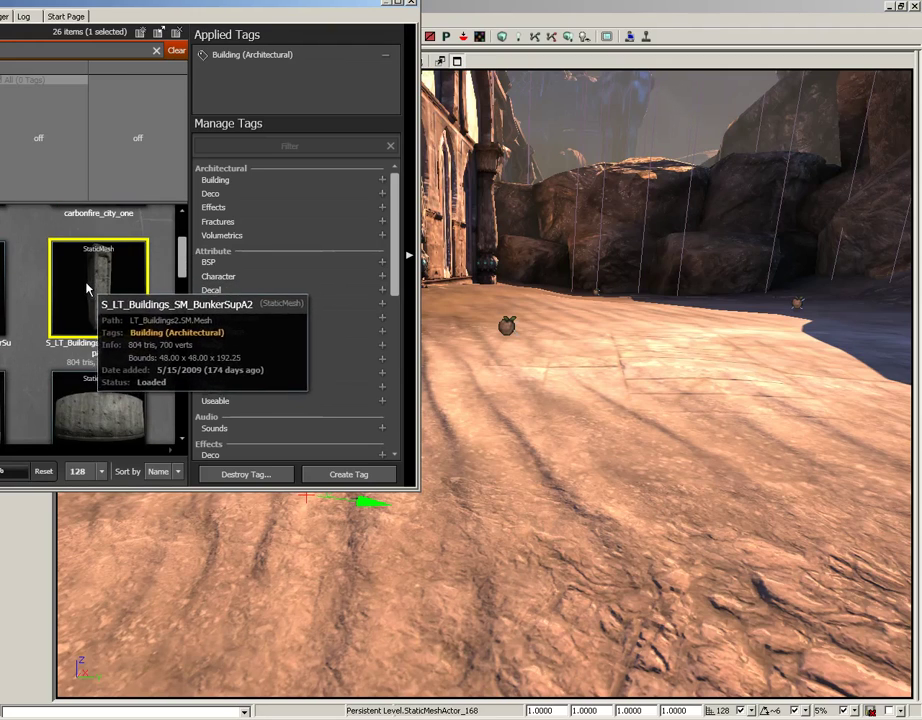
left_click(660, 432)
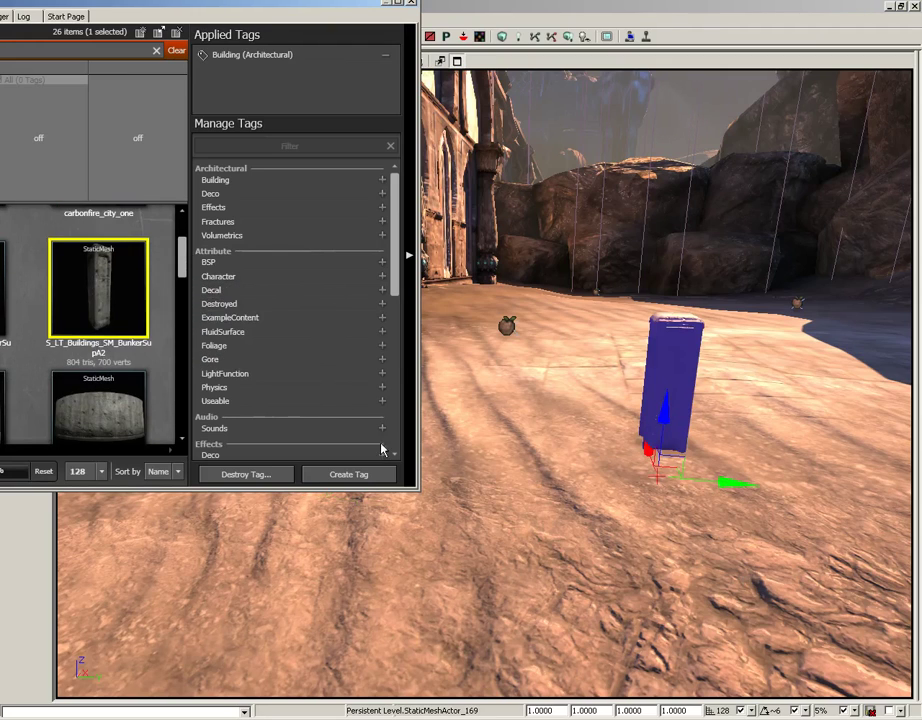
left_click(556, 412)
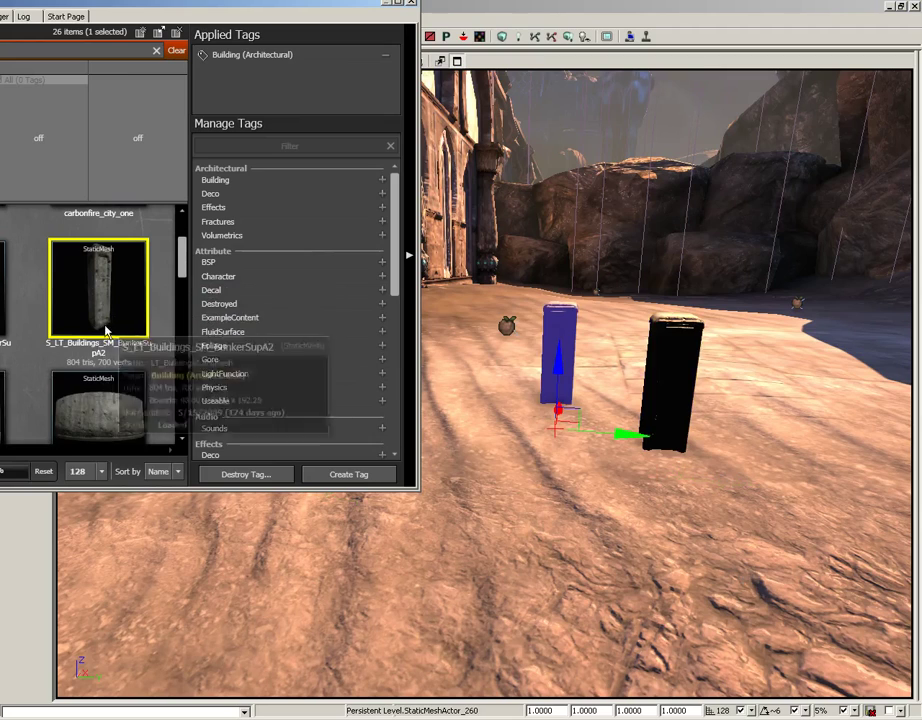
Step: Place the curved BunkerWallB_CUR3 wall on the sand, then maximize the Content Browser
left_click(98, 405)
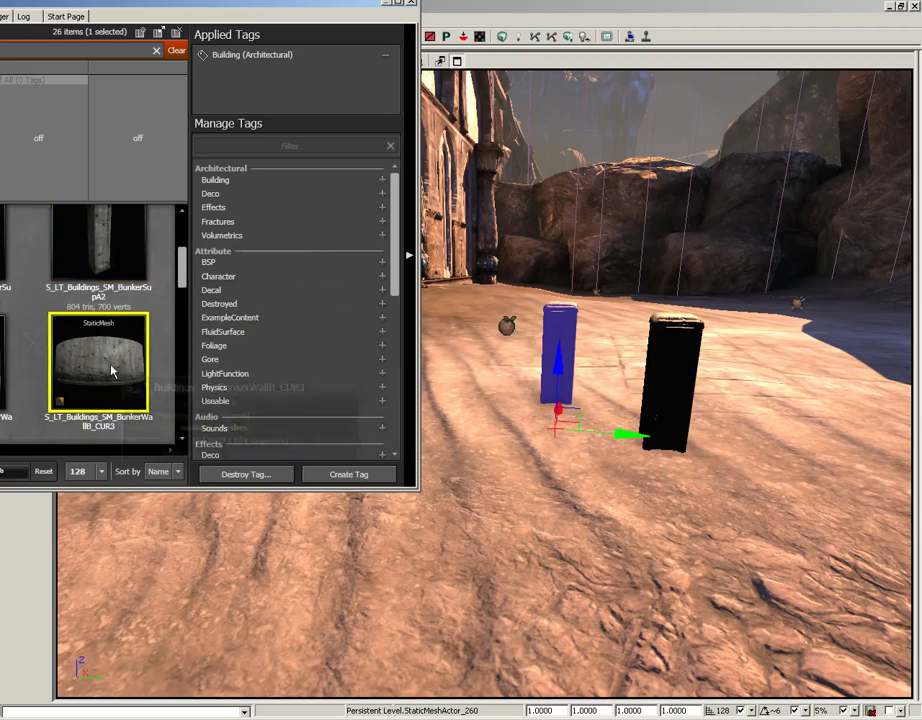
left_click(852, 490)
left_click_drag(660, 233, 660, 233)
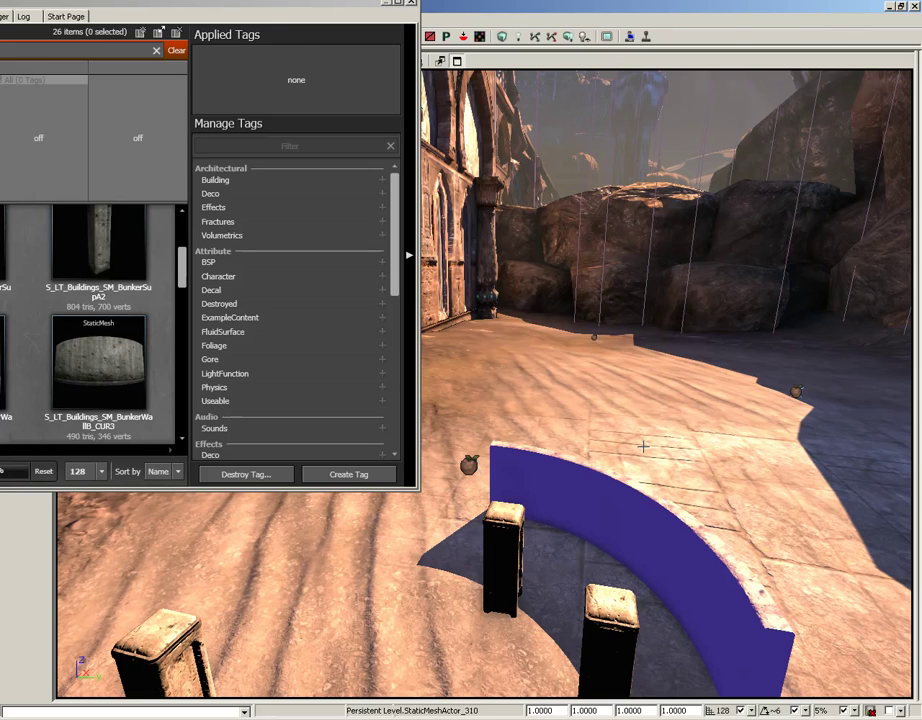
left_click_drag(165, 6, 702, 69)
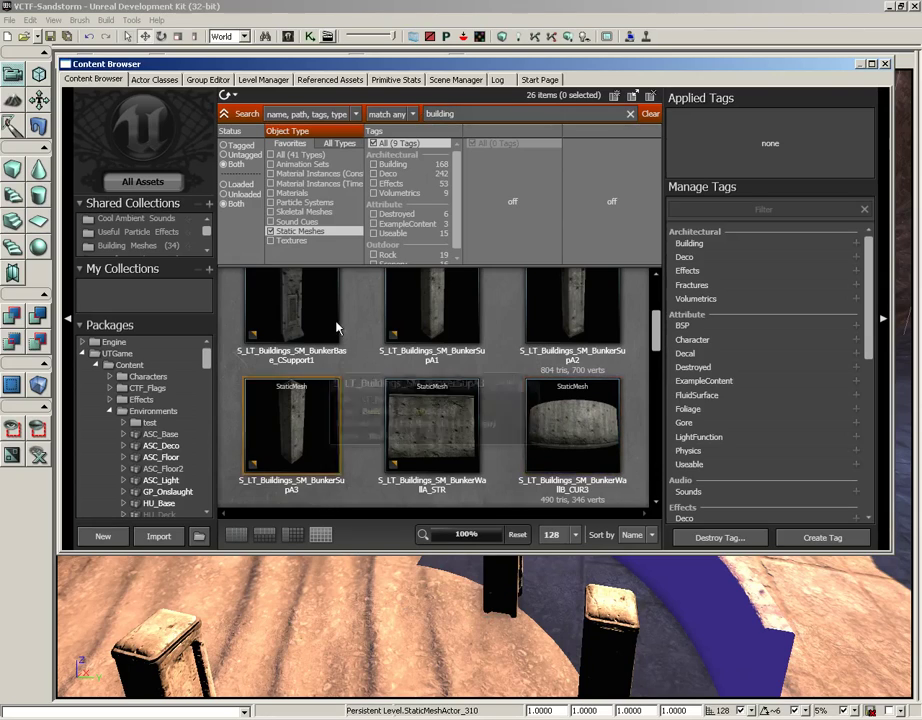
left_click(871, 64)
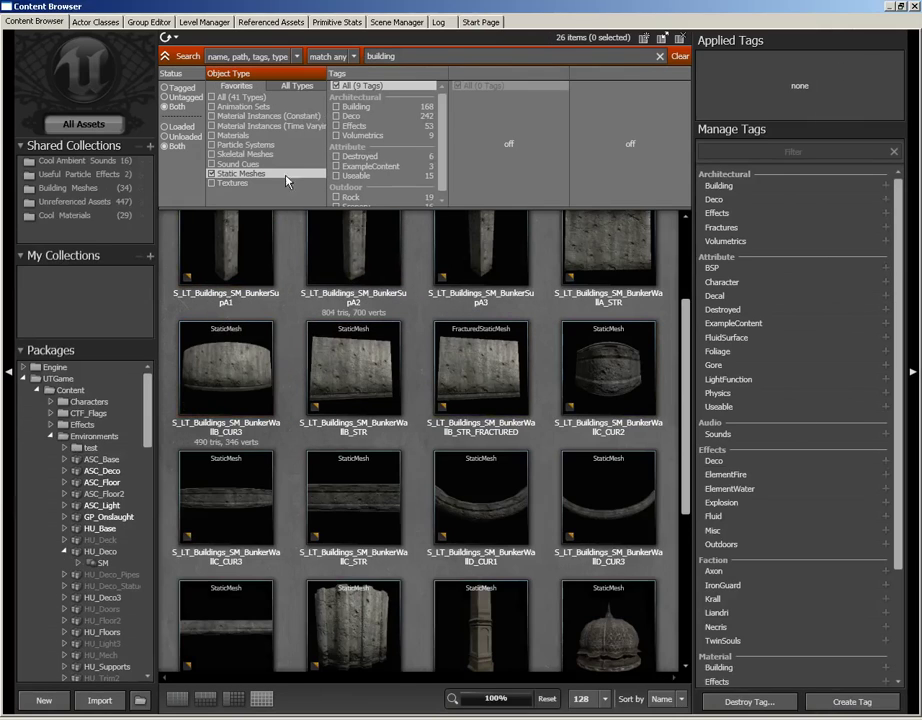